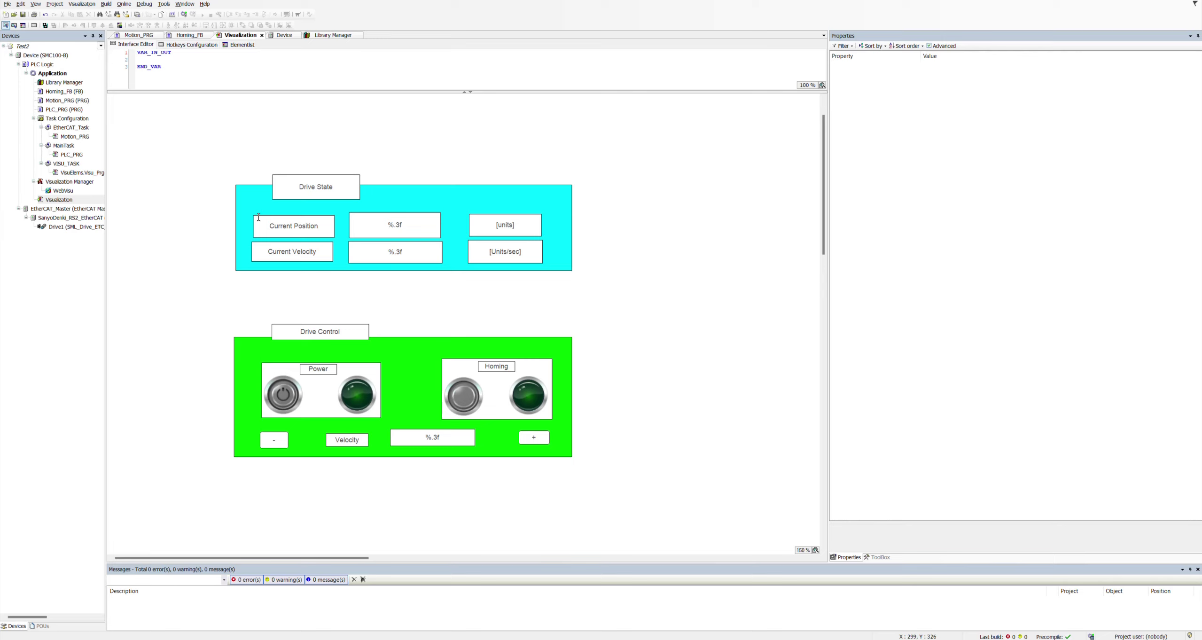
right_click(55, 75)
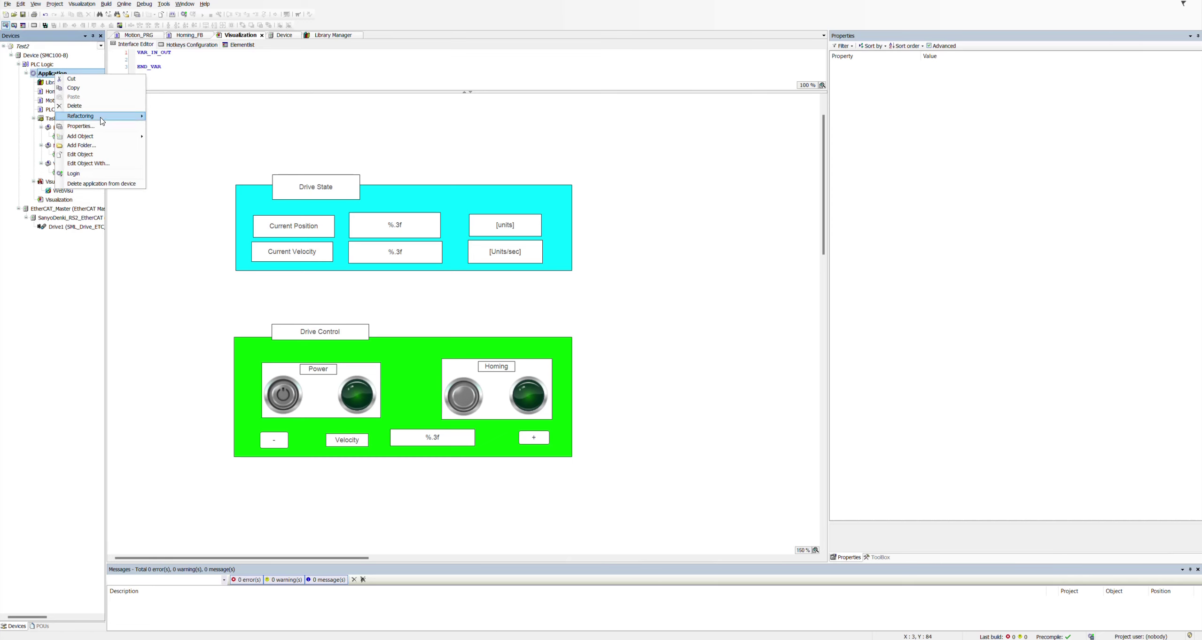
mouse_move(94, 137)
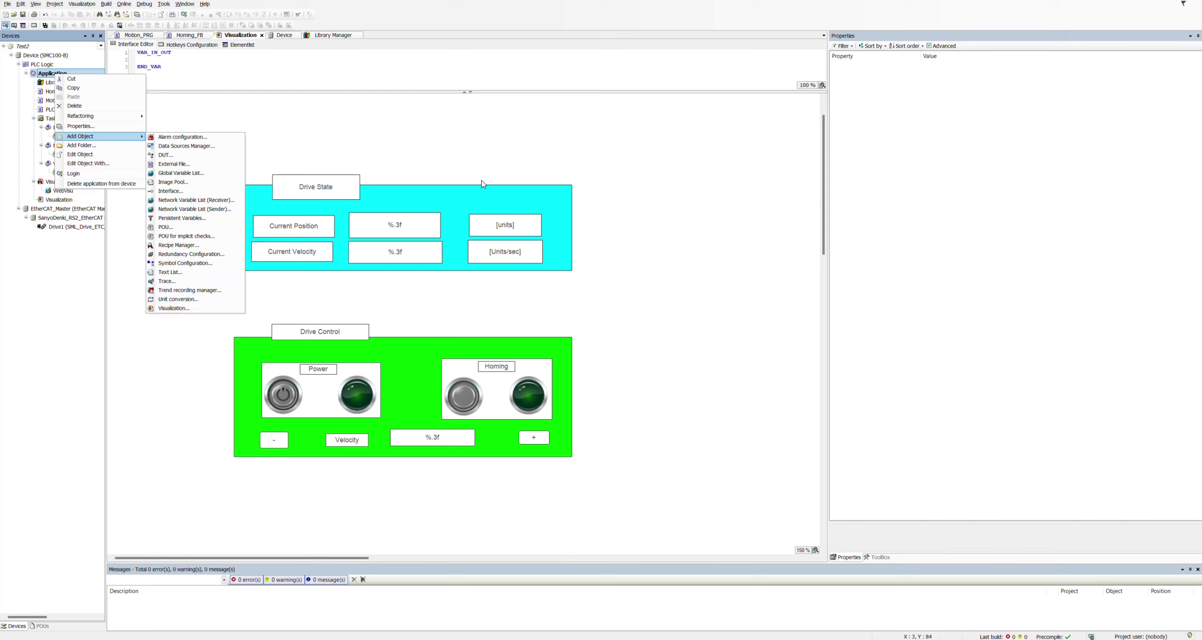
click(498, 167)
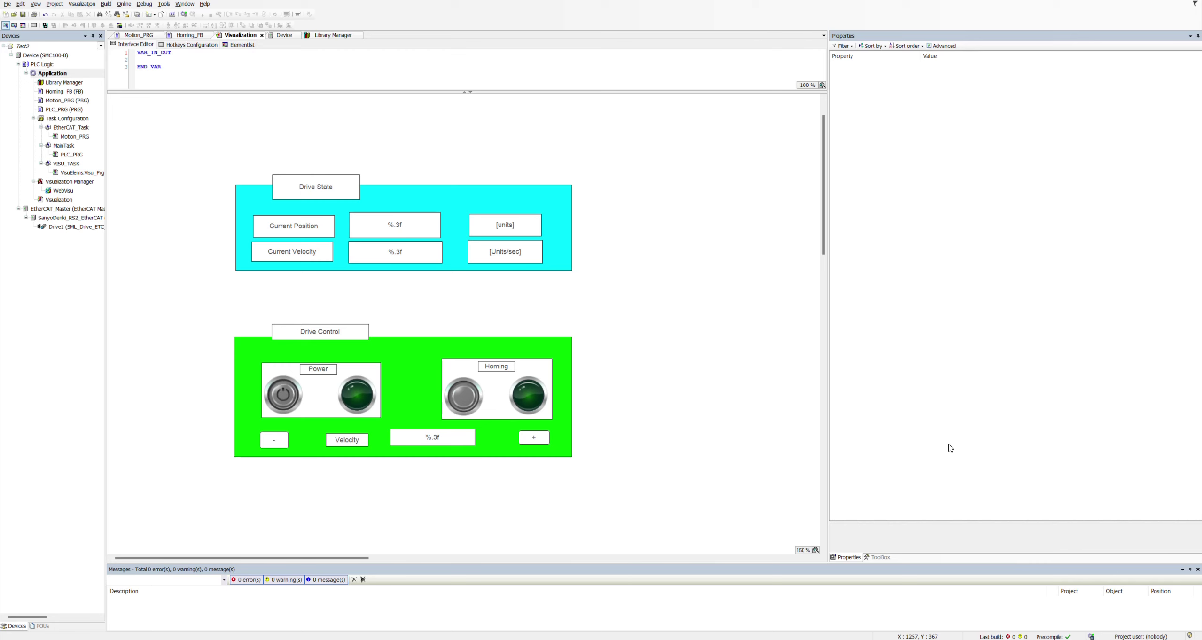
Examine the visualization elements offered in the Basic, Common controls, ImagePoolDialogs, SM3_Base and Lamps/Switches/Bitmaps categories
click(880, 558)
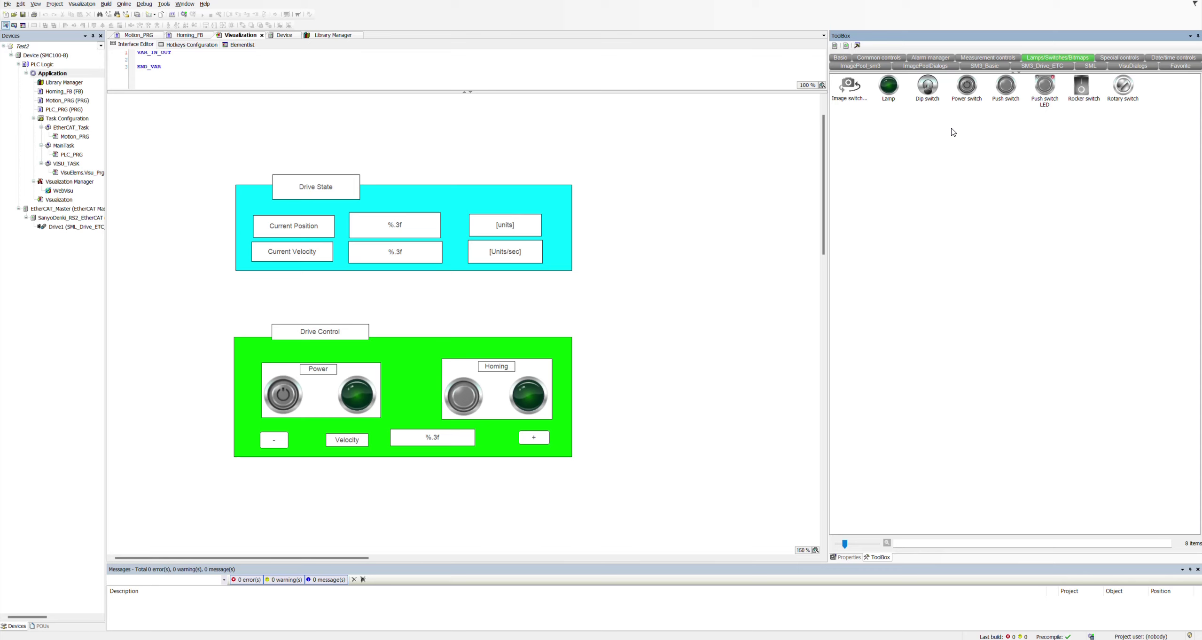
click(840, 58)
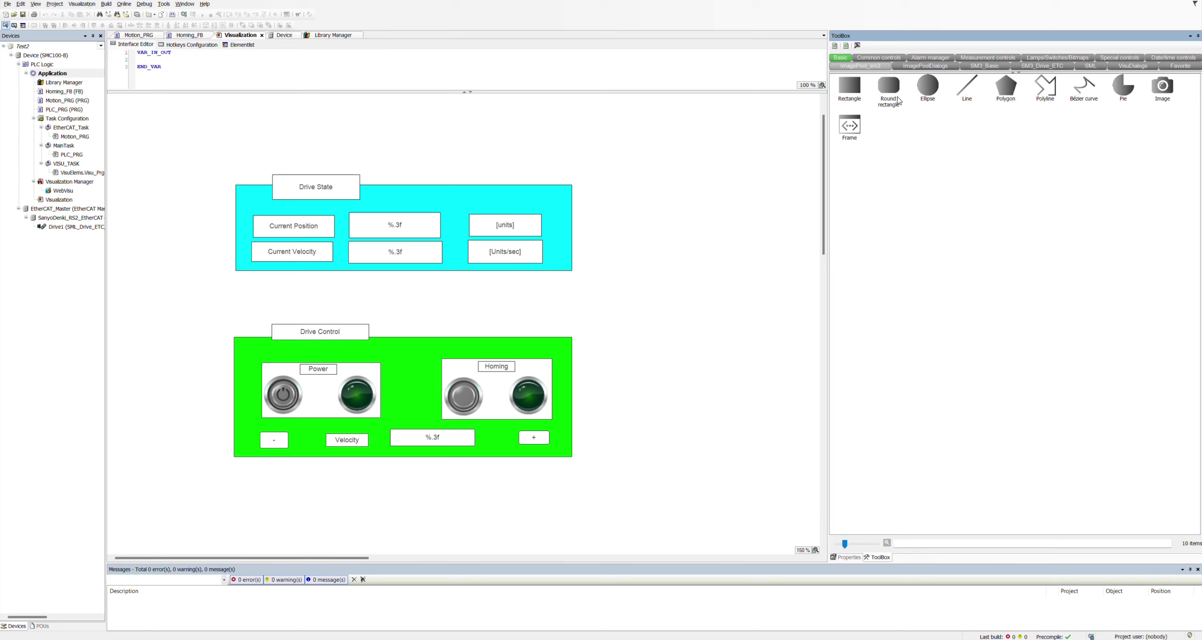
click(892, 60)
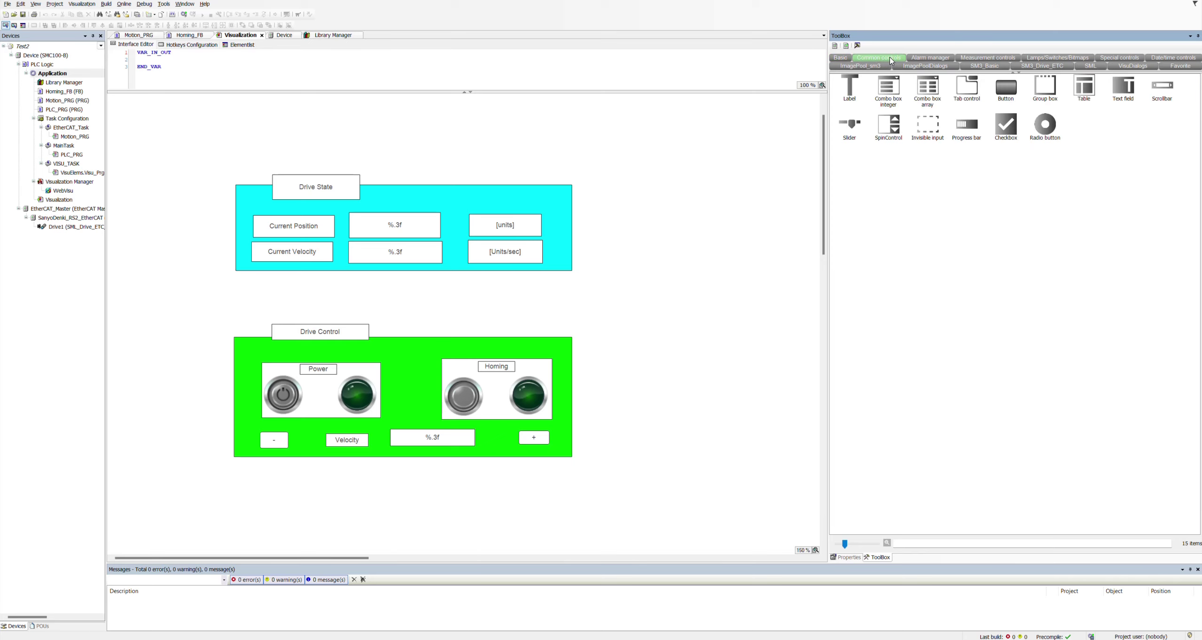
click(953, 66)
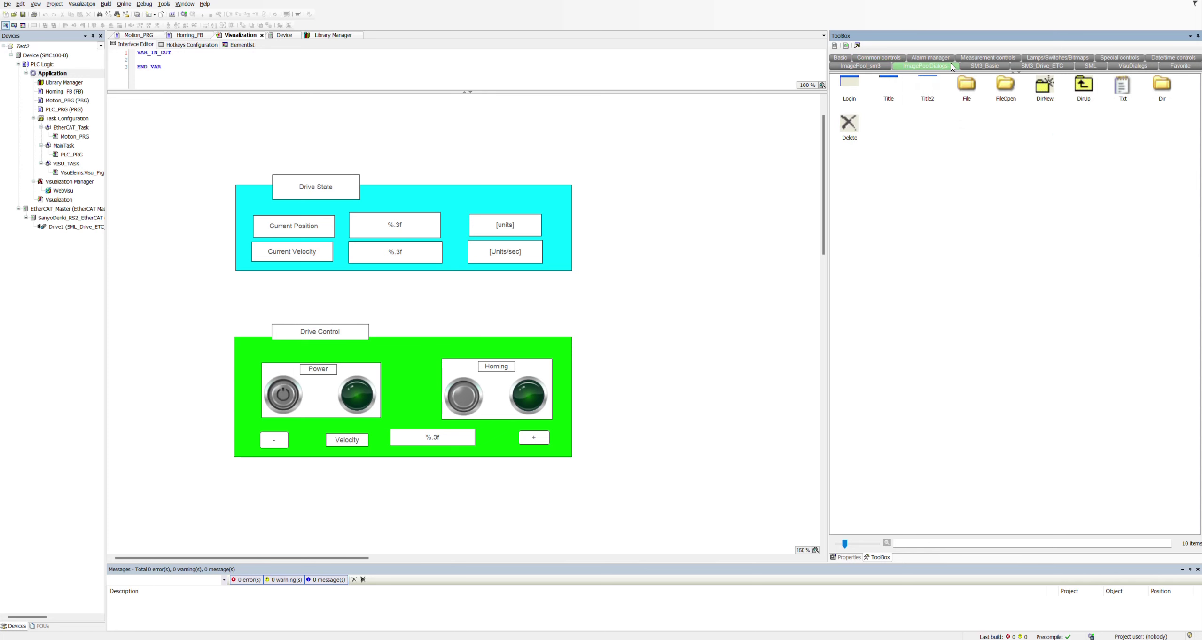
click(997, 69)
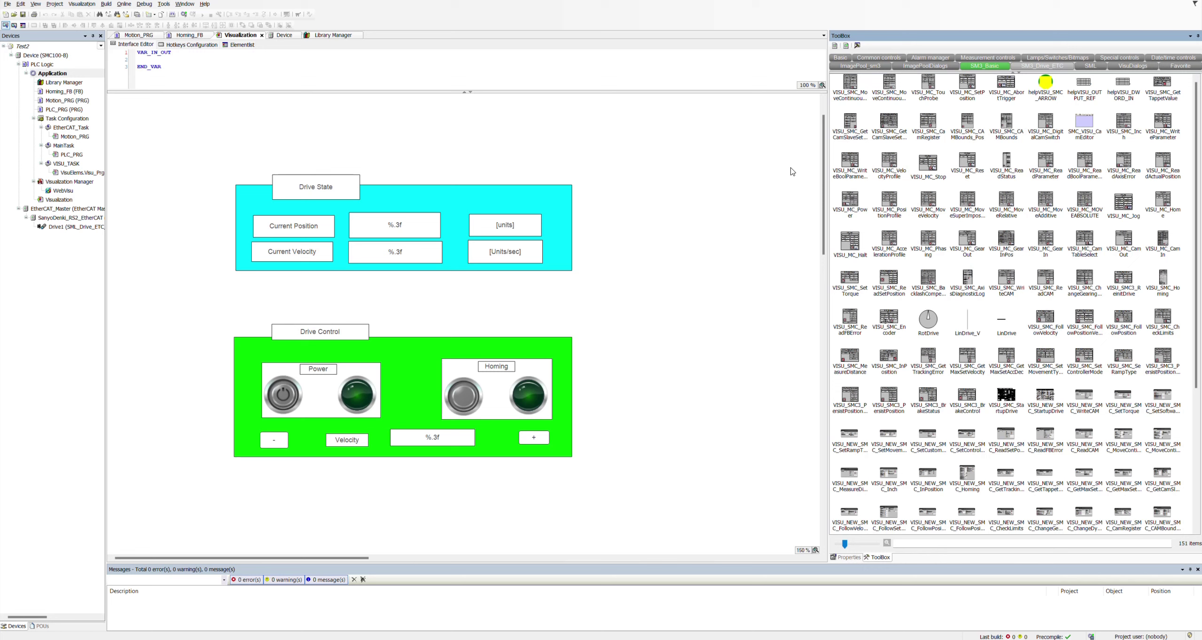
click(840, 58)
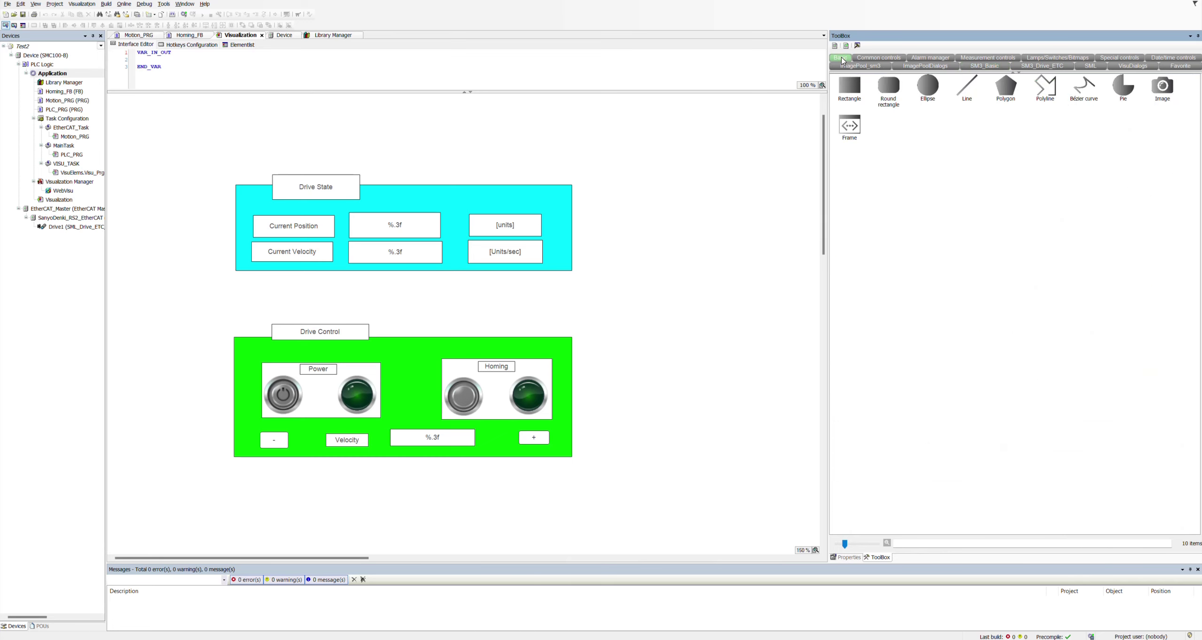
click(1038, 57)
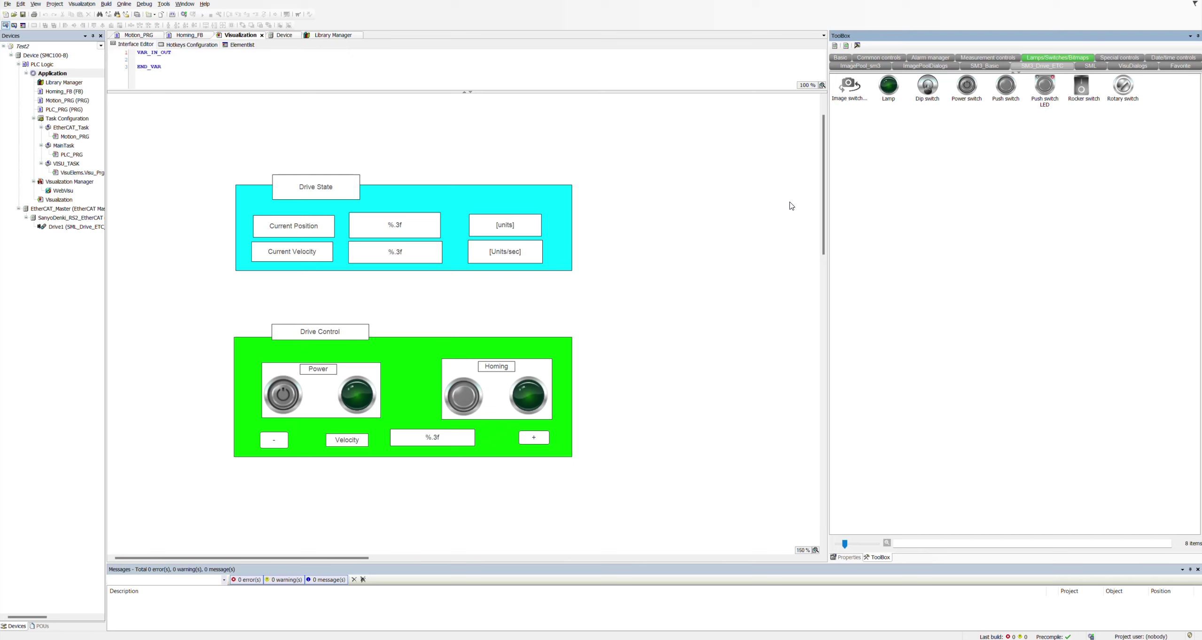
Add a rectangle beside the Drive State panel and resize it to about 247 by 128
click(843, 58)
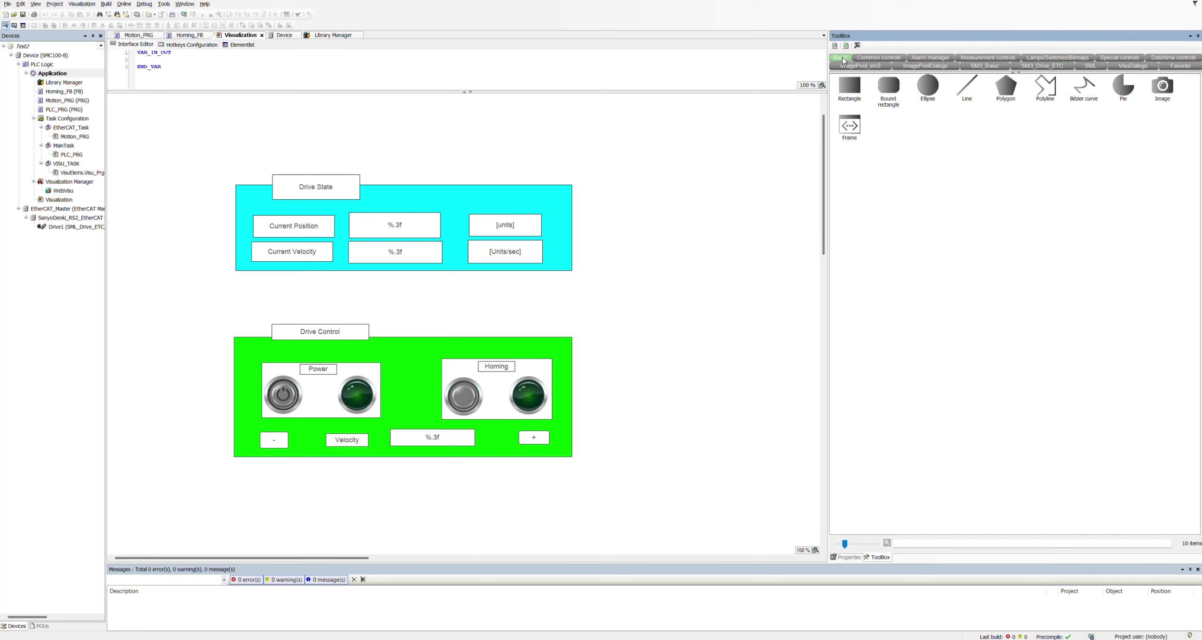
click(852, 93)
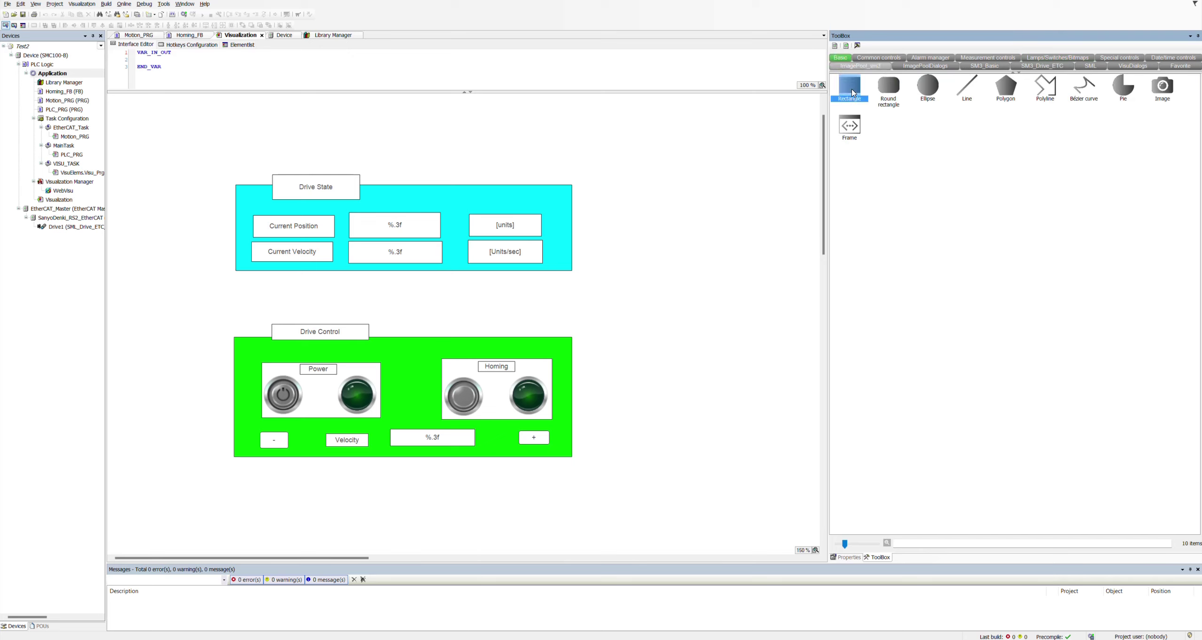
drag(854, 92, 682, 207)
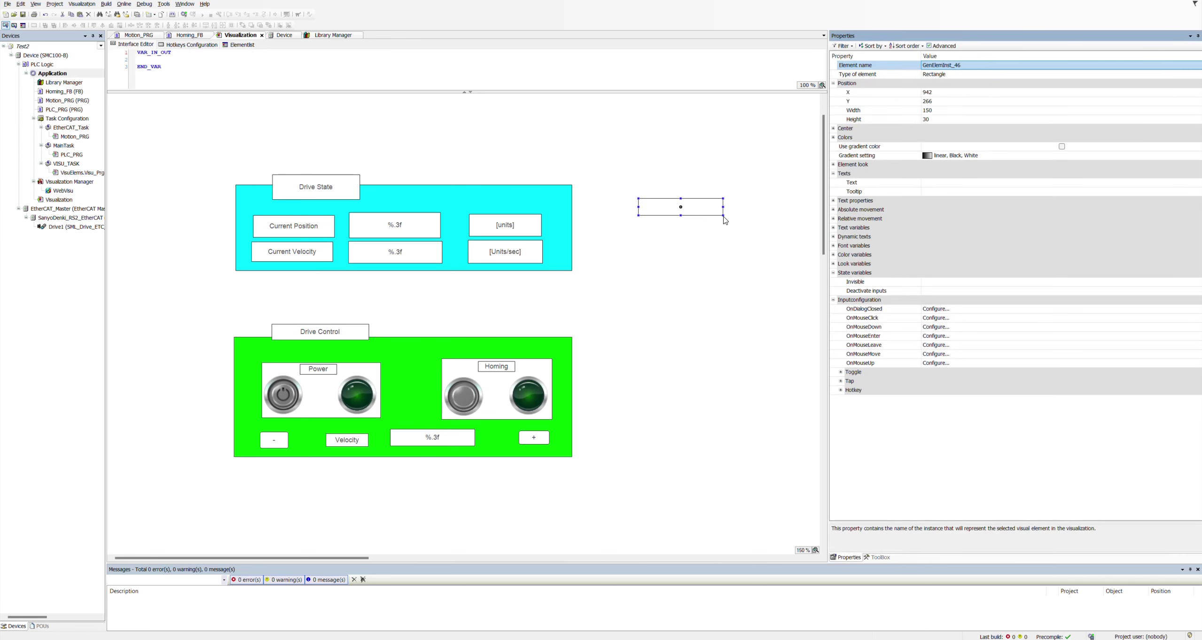
mouse_move(722, 215)
mouse_down()
mouse_move(809, 275)
mouse_move(756, 239)
mouse_move(779, 272)
mouse_move(720, 214)
mouse_move(735, 207)
mouse_move(735, 146)
mouse_move(699, 197)
mouse_move(740, 211)
mouse_move(730, 235)
mouse_move(606, 147)
mouse_move(737, 222)
mouse_move(719, 160)
mouse_move(699, 158)
mouse_move(725, 208)
mouse_up()
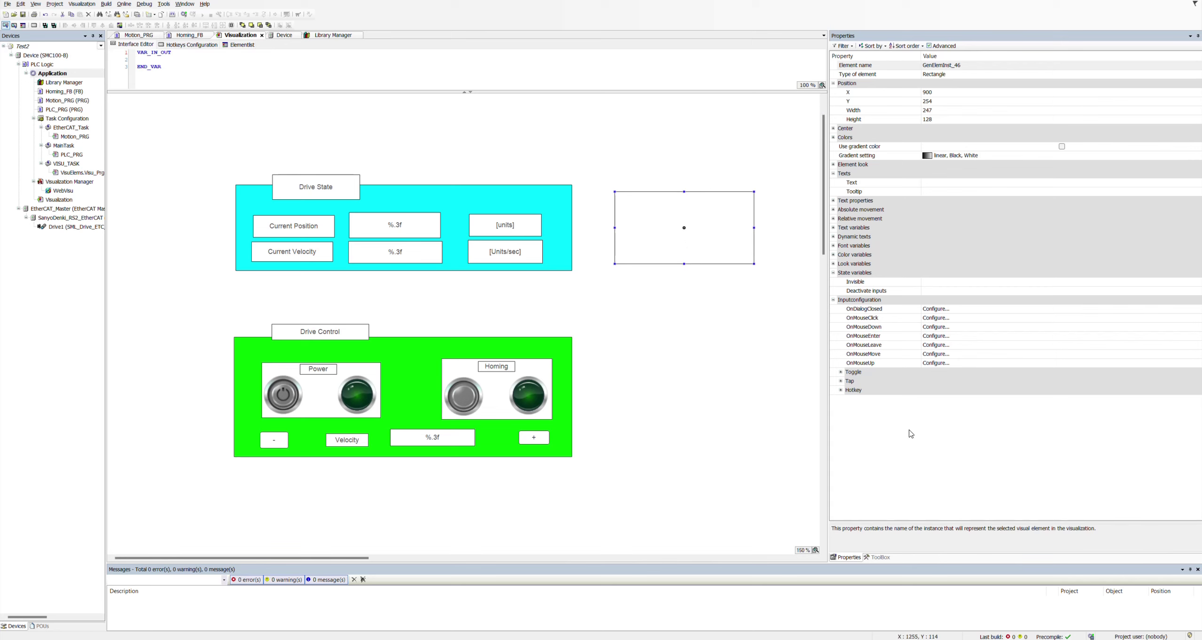
Add a power switch to the visualization just below the empty rectangle
click(877, 557)
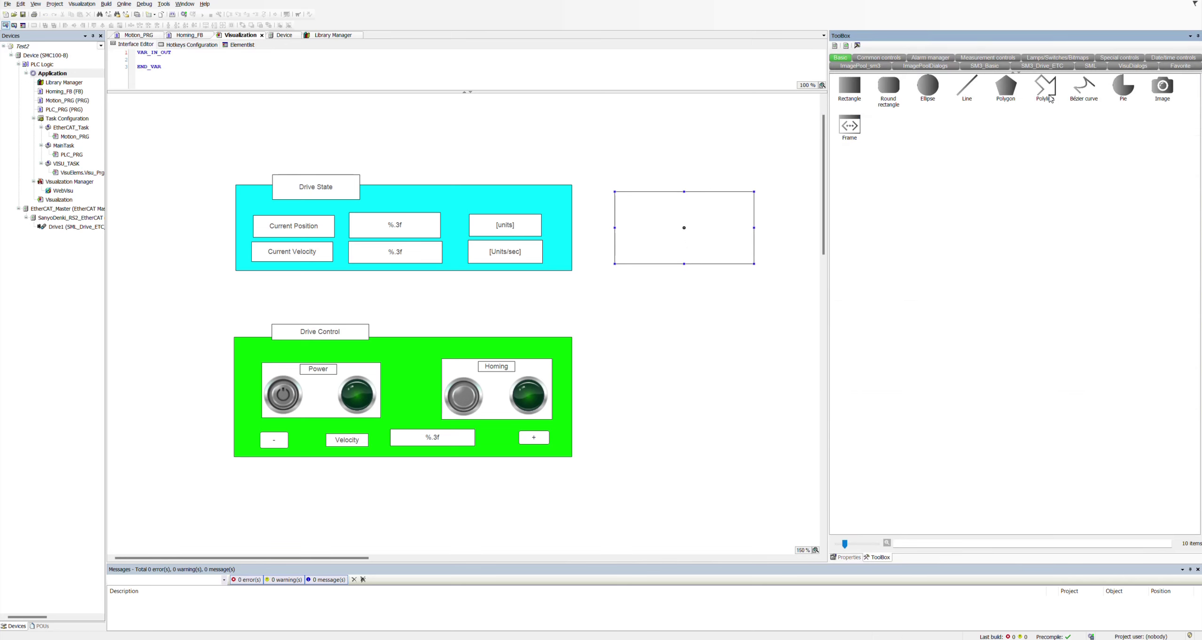
click(1050, 62)
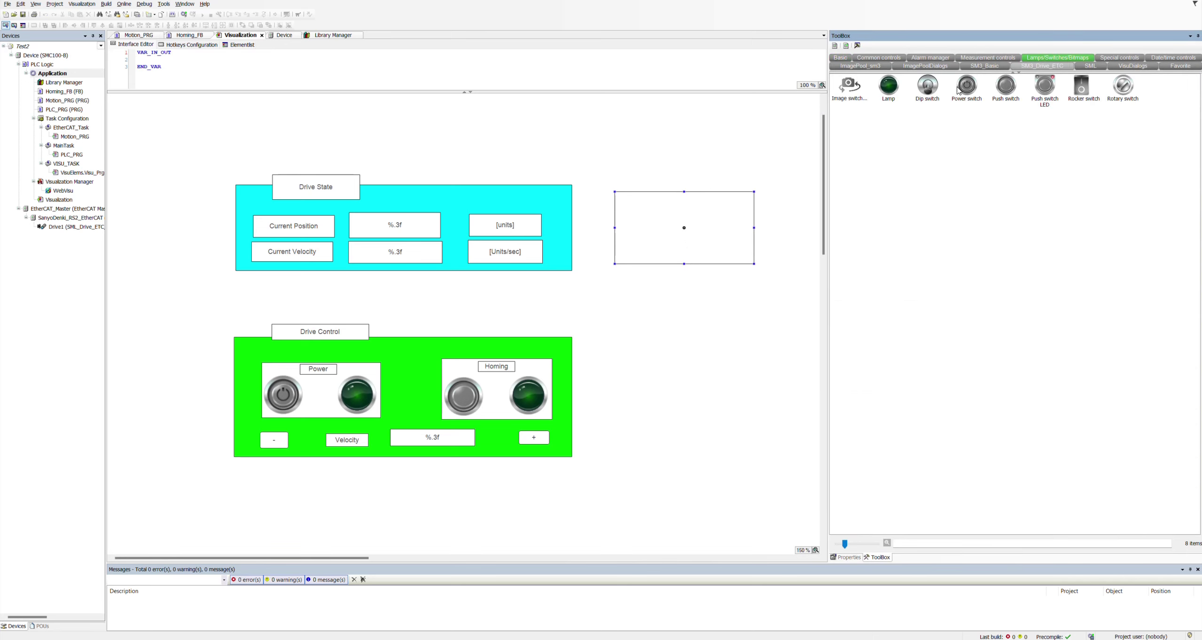
drag(962, 91, 664, 309)
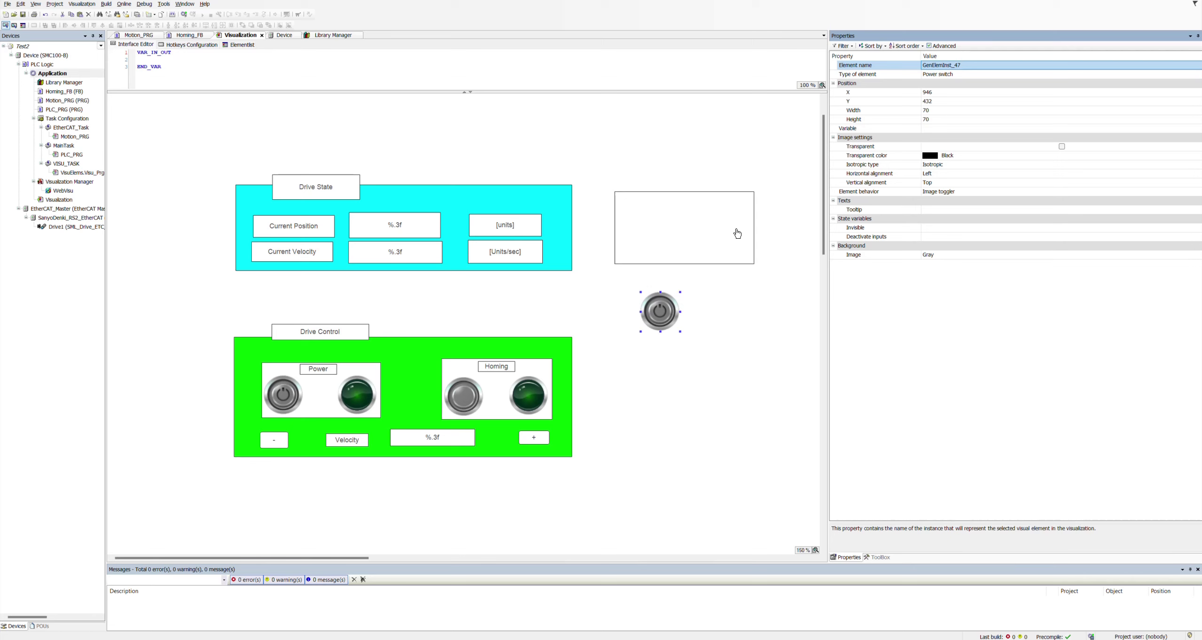
Set the new rectangle's normal-state frame color to Graph color barelement
click(704, 221)
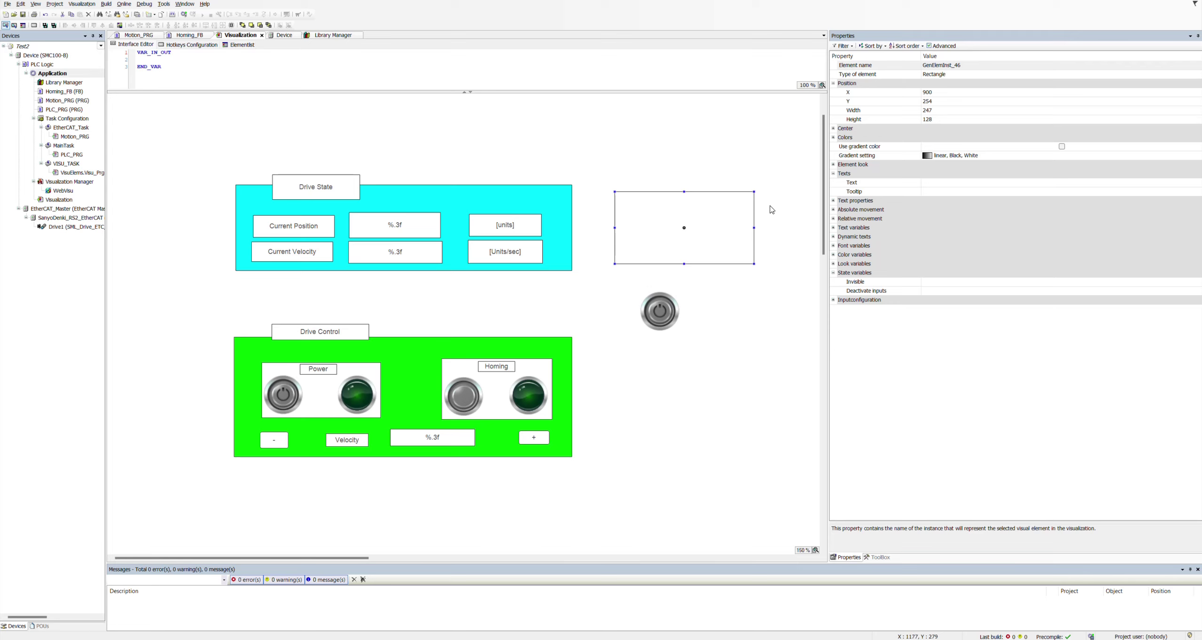
click(834, 139)
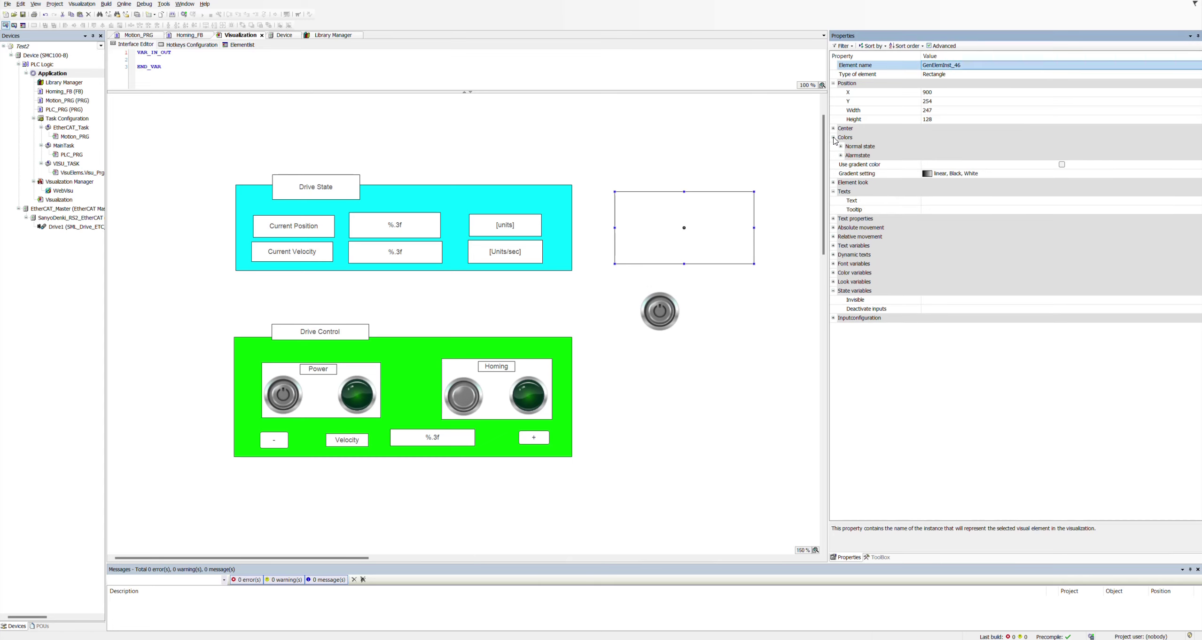
click(878, 149)
click(842, 147)
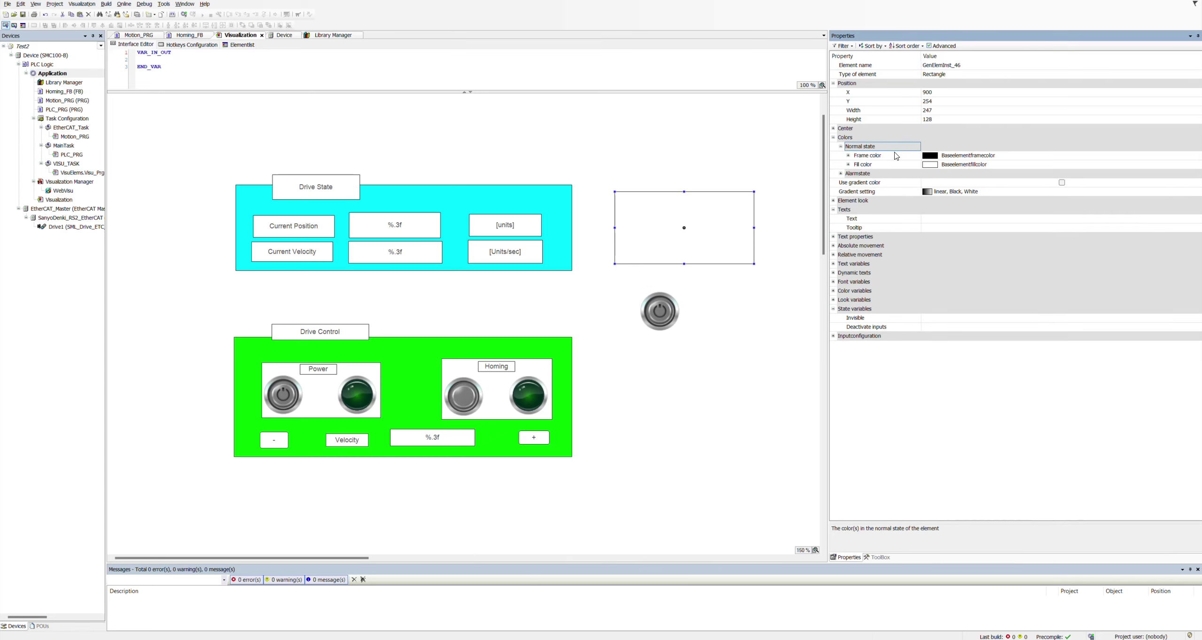
click(968, 159)
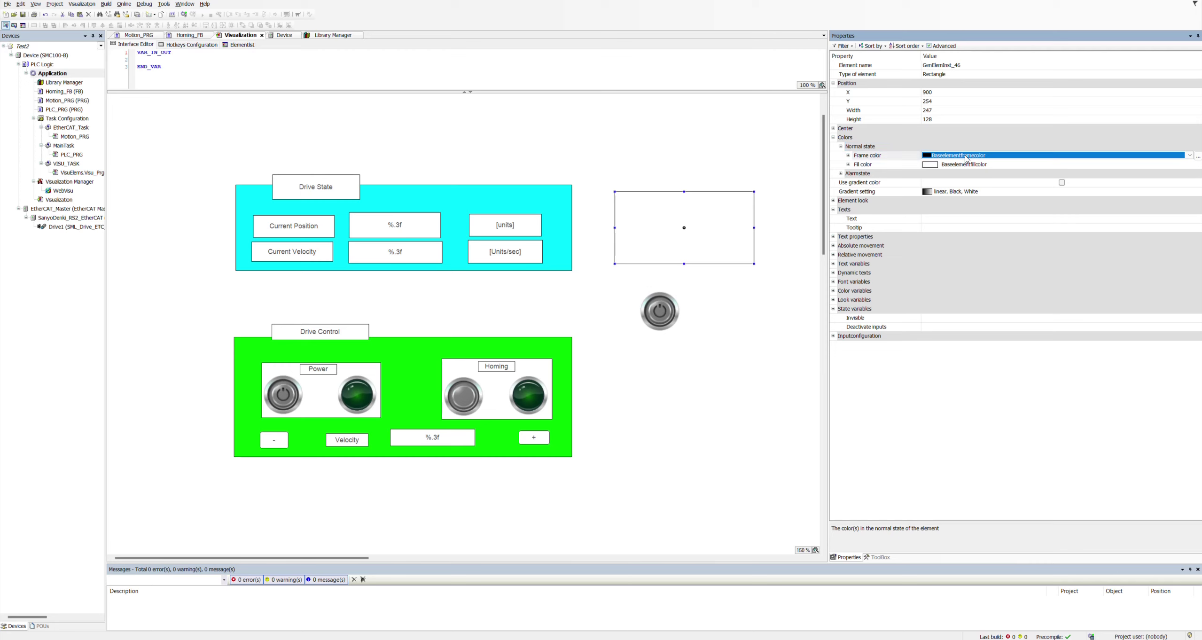
click(968, 157)
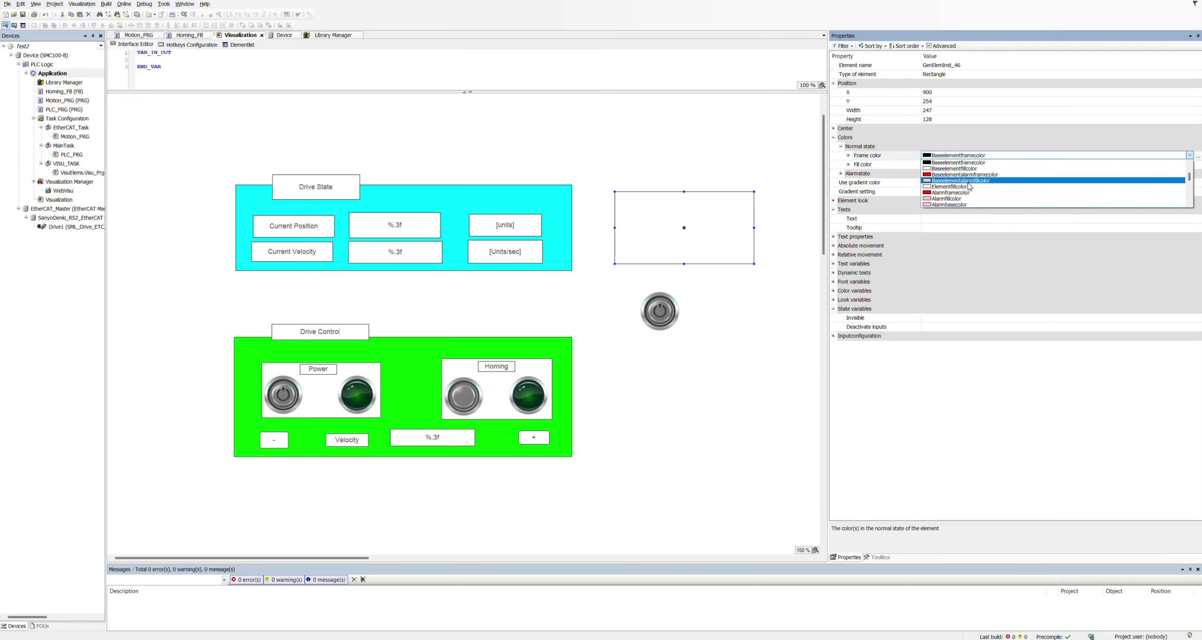
scroll(970, 187, down, 5)
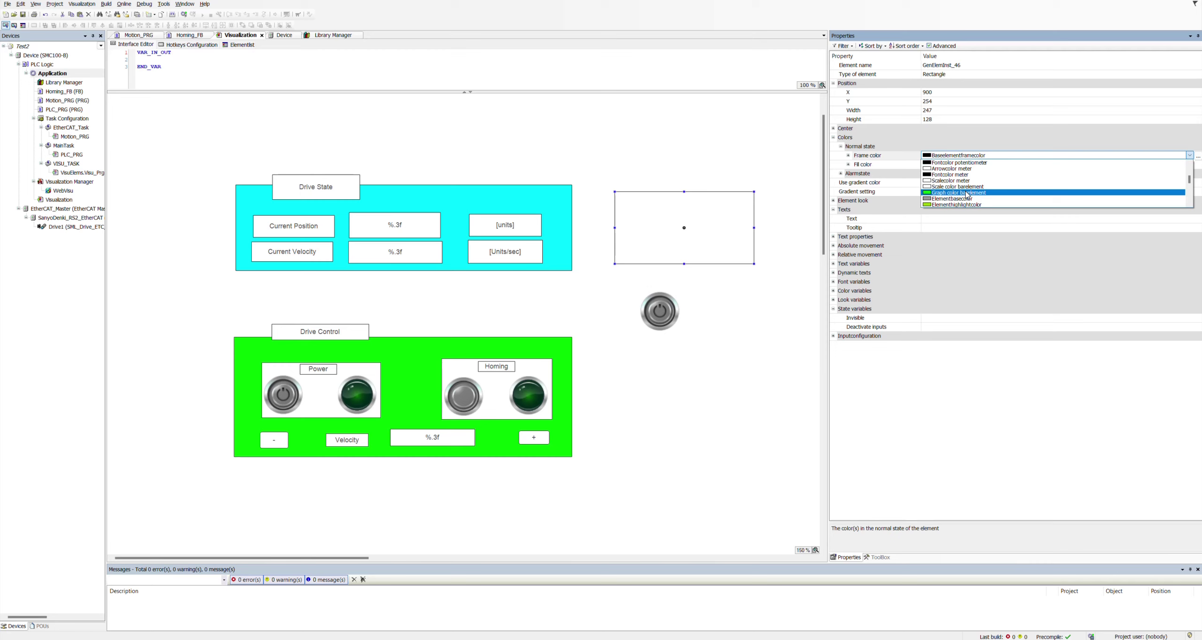
click(968, 193)
Set the new rectangle's normal-state fill color to the red Baseelementalarmframecolor
click(976, 165)
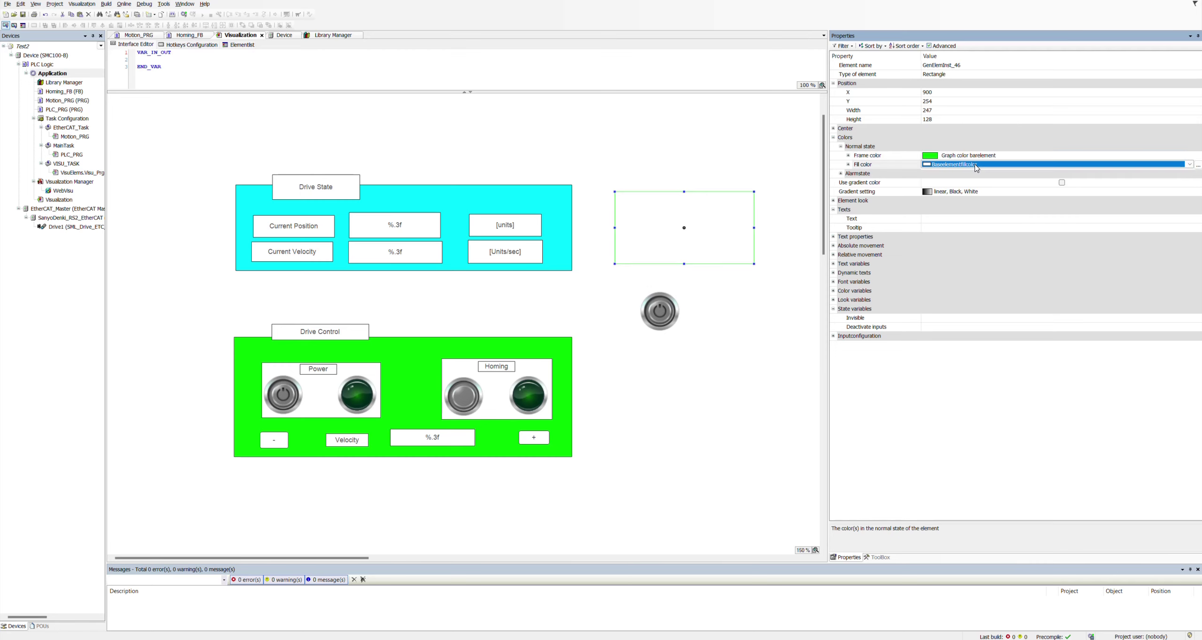
click(975, 165)
click(975, 181)
click(778, 243)
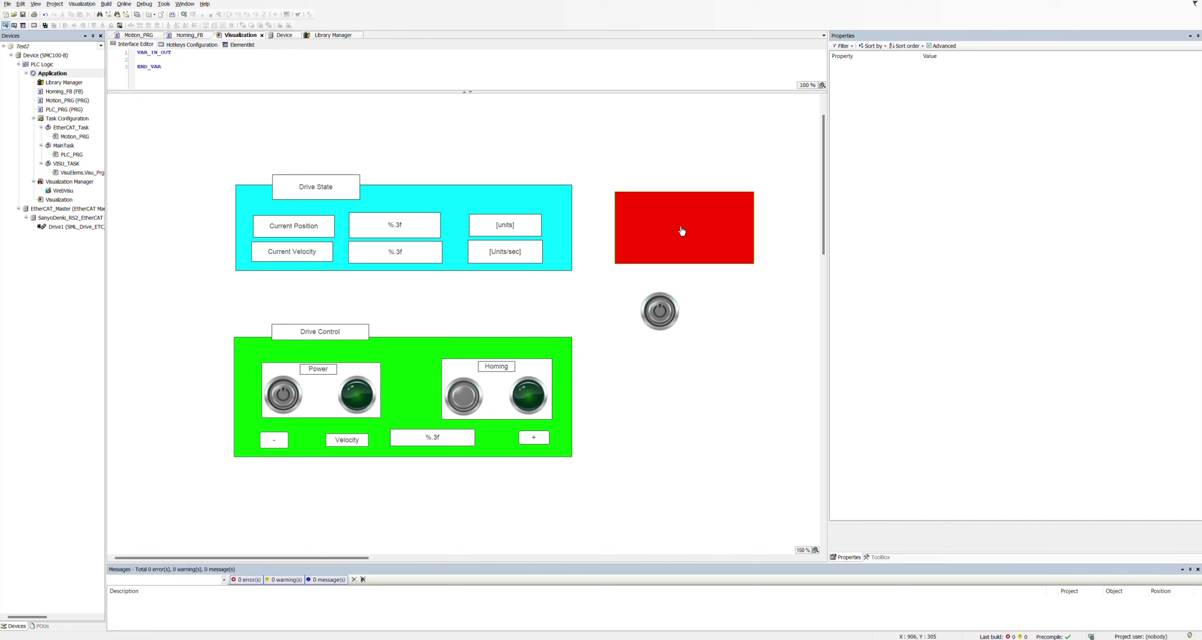
Enter the sample text "jhdfmdfg" directly on the red rectangle
click(727, 234)
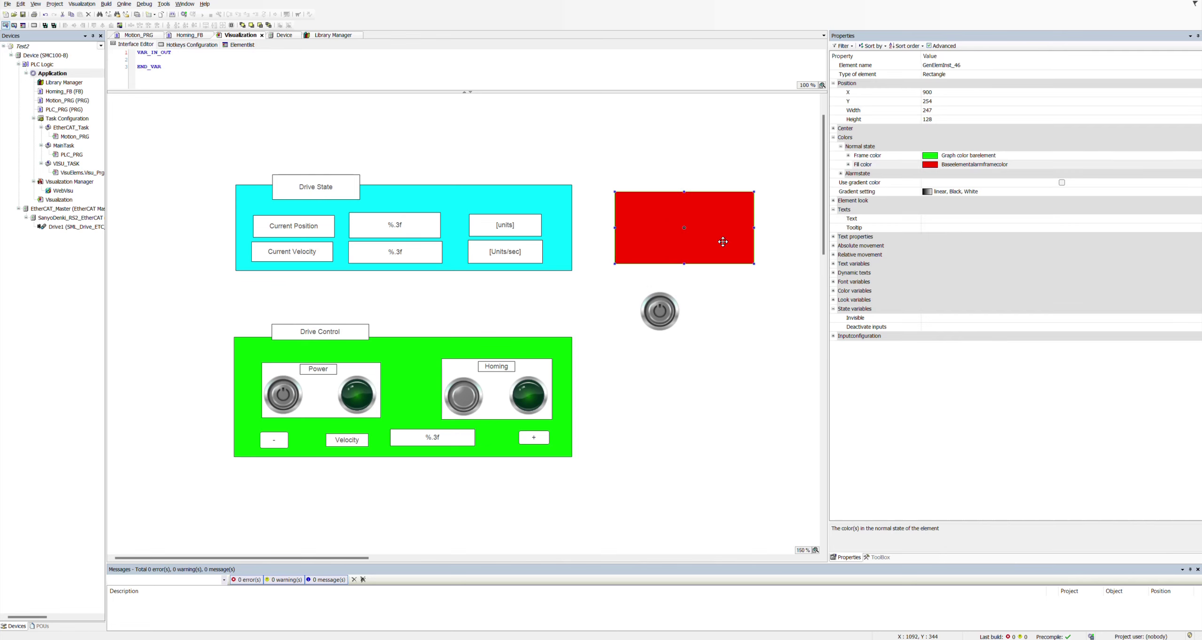
click(686, 228)
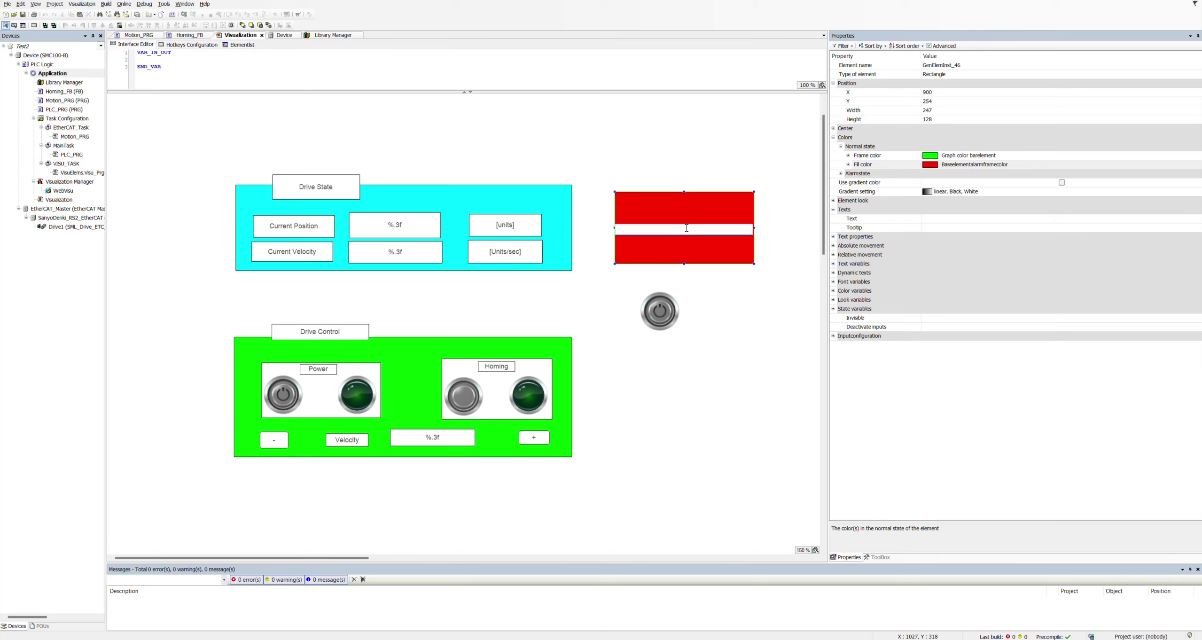
text(jhdfndfg)
click(771, 234)
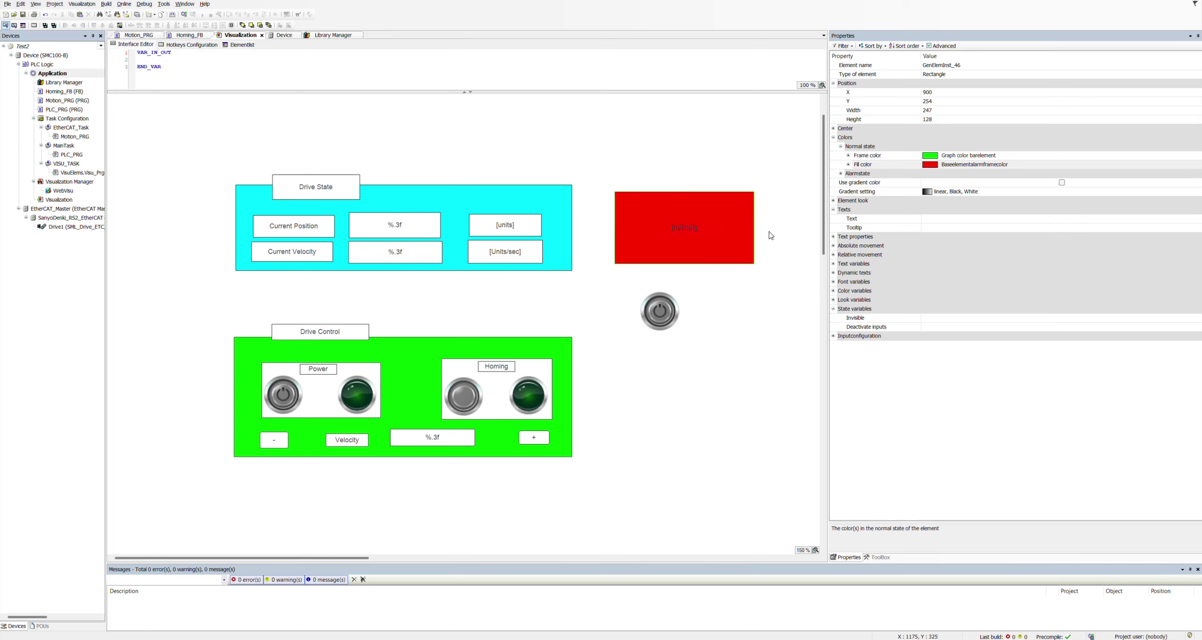
Clear the sample text from the red rectangle
double_click(695, 227)
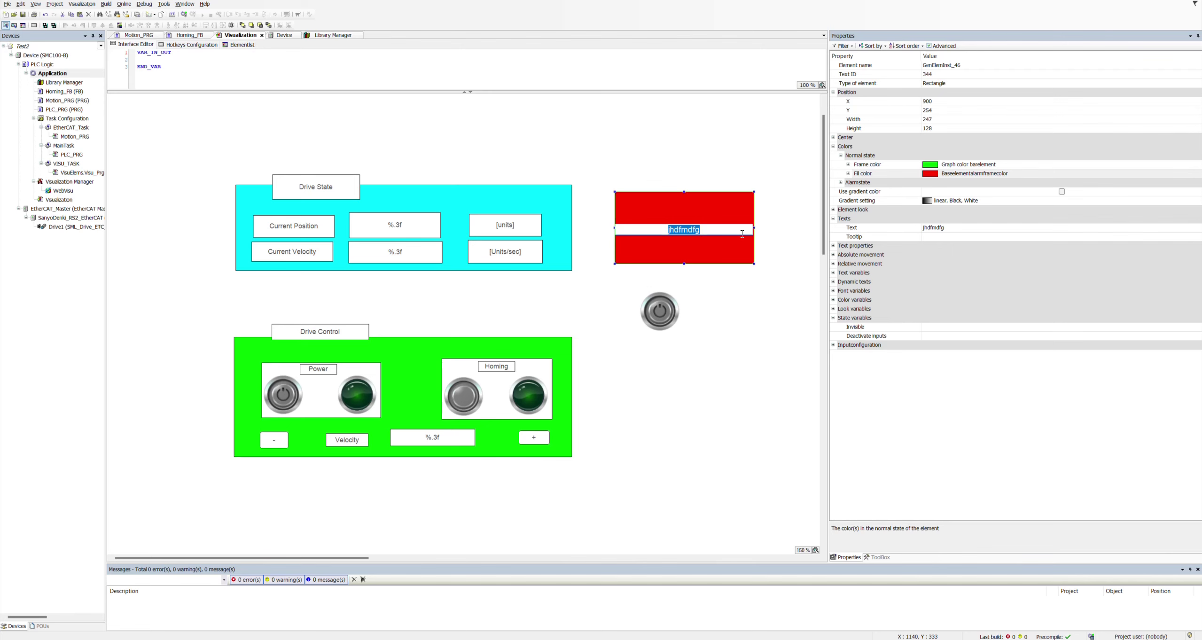
key(BackSpace)
click(768, 235)
Set the red rectangle's Text property to "bv;eoiuhglsduig"
click(724, 233)
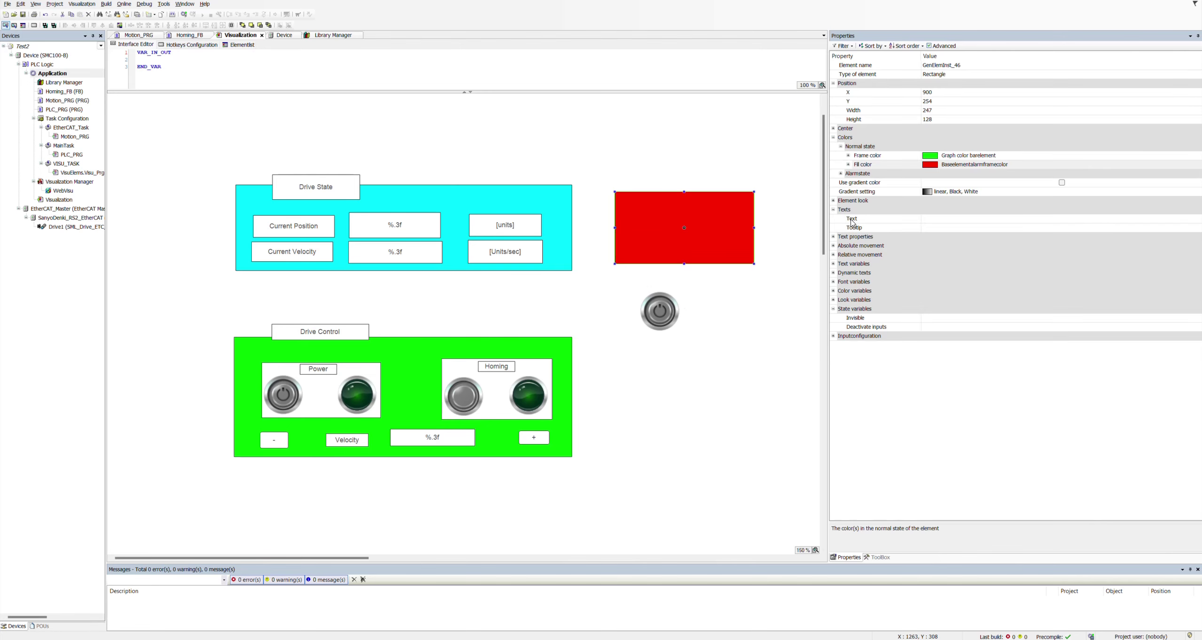
click(944, 219)
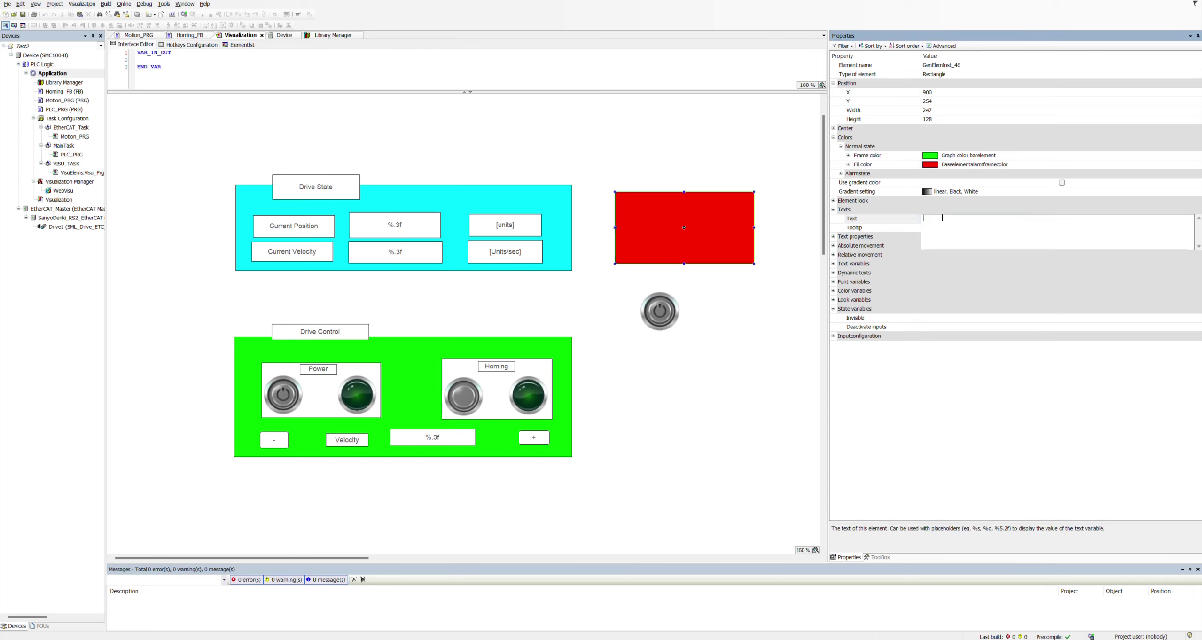
text(bv;eoiuhglsduig)
key(Return)
click(766, 330)
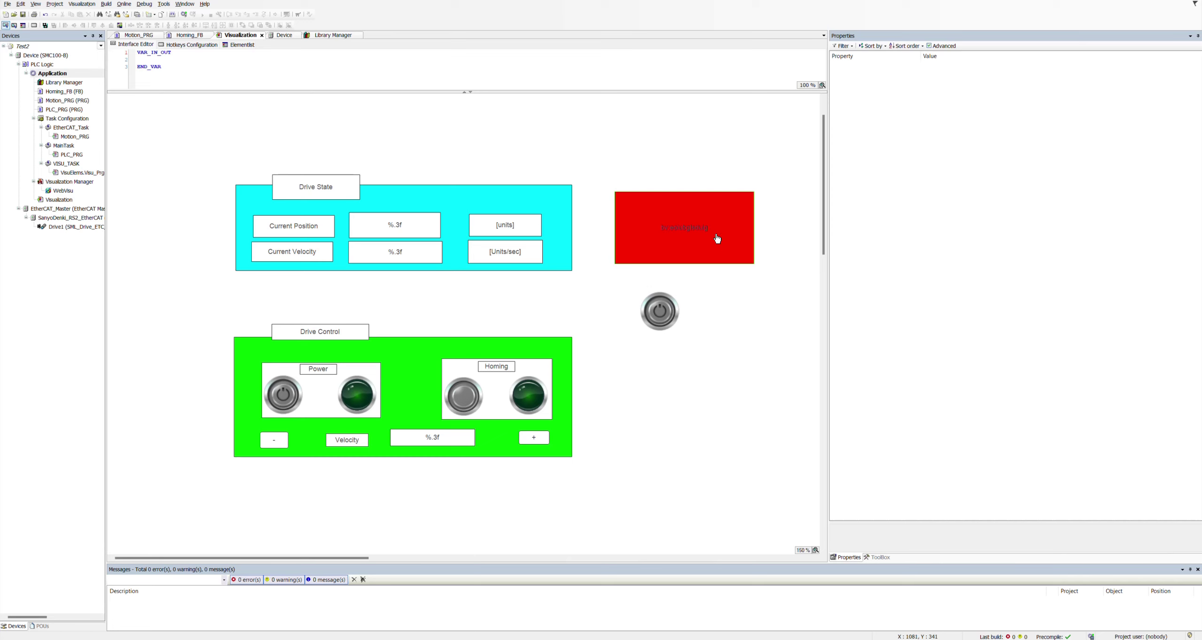
Delete the red rectangle and the power switch below it from the visualization
click(726, 234)
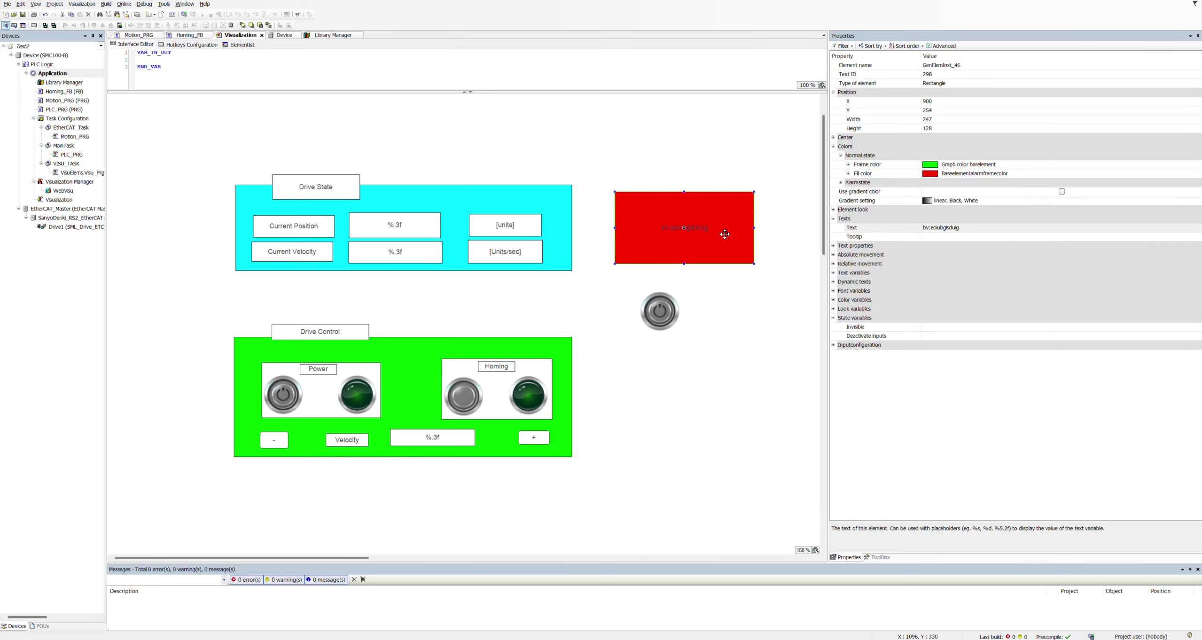
key(Delete)
click(670, 308)
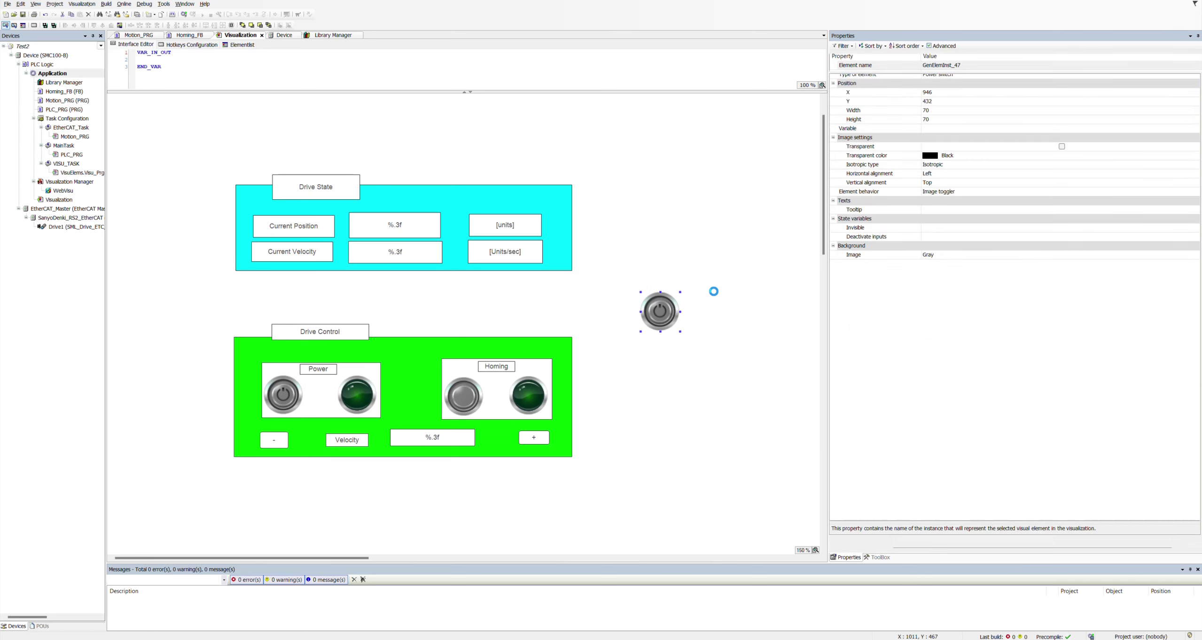
key(Delete)
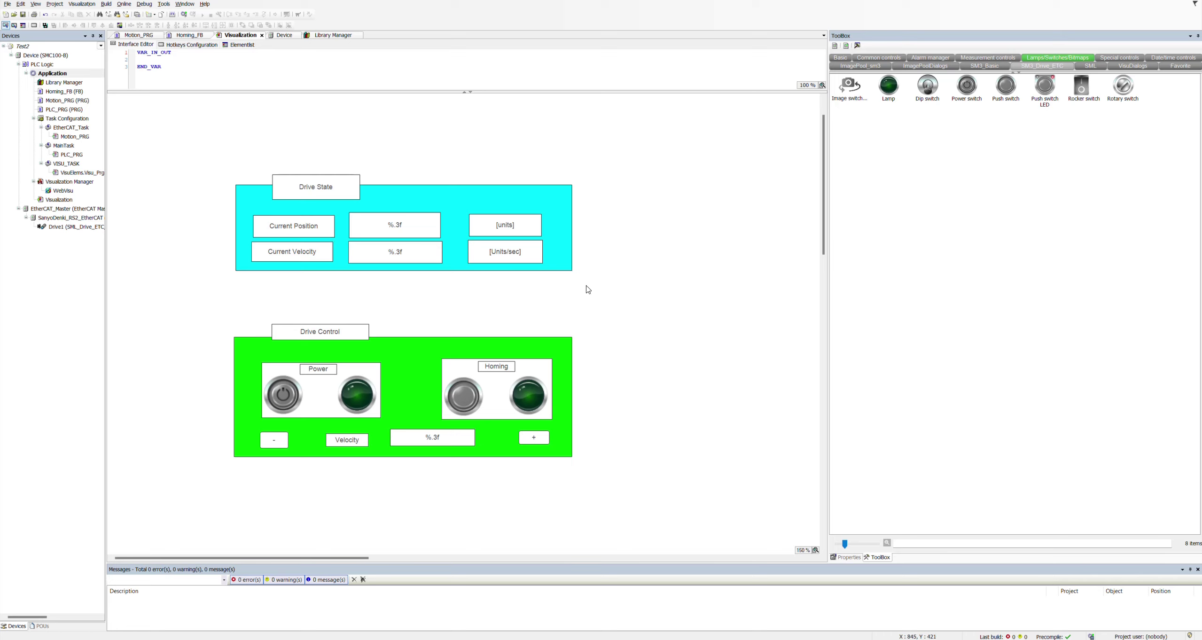
Inspect the properties of the title, label and unit rectangles in the Drive State panel
click(336, 181)
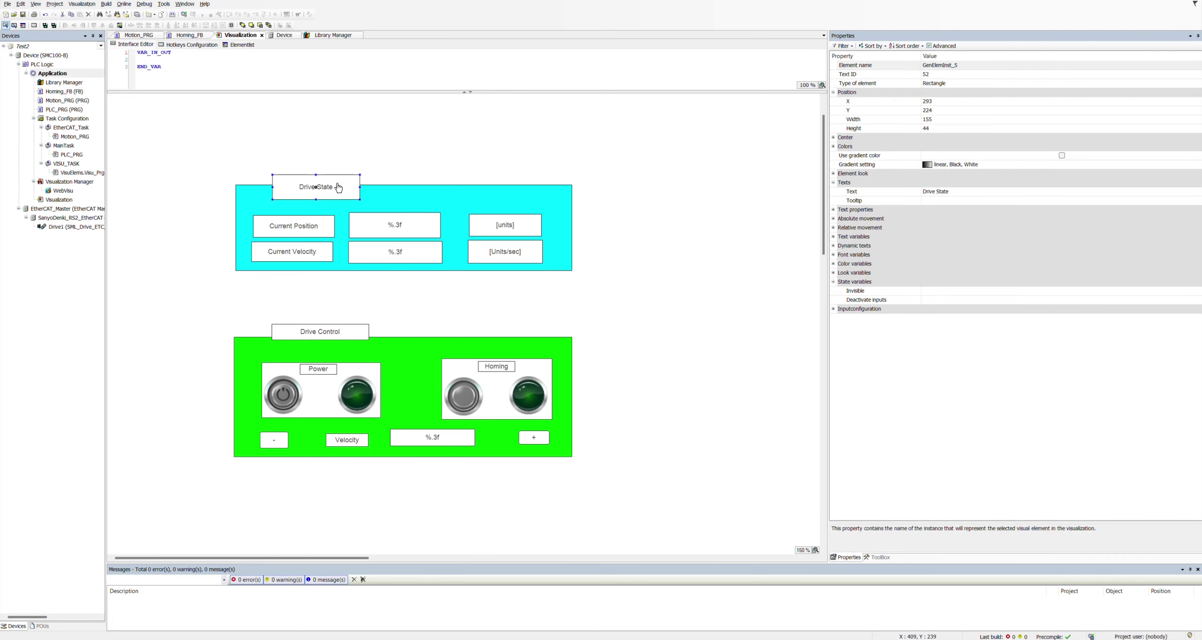
click(325, 255)
click(536, 230)
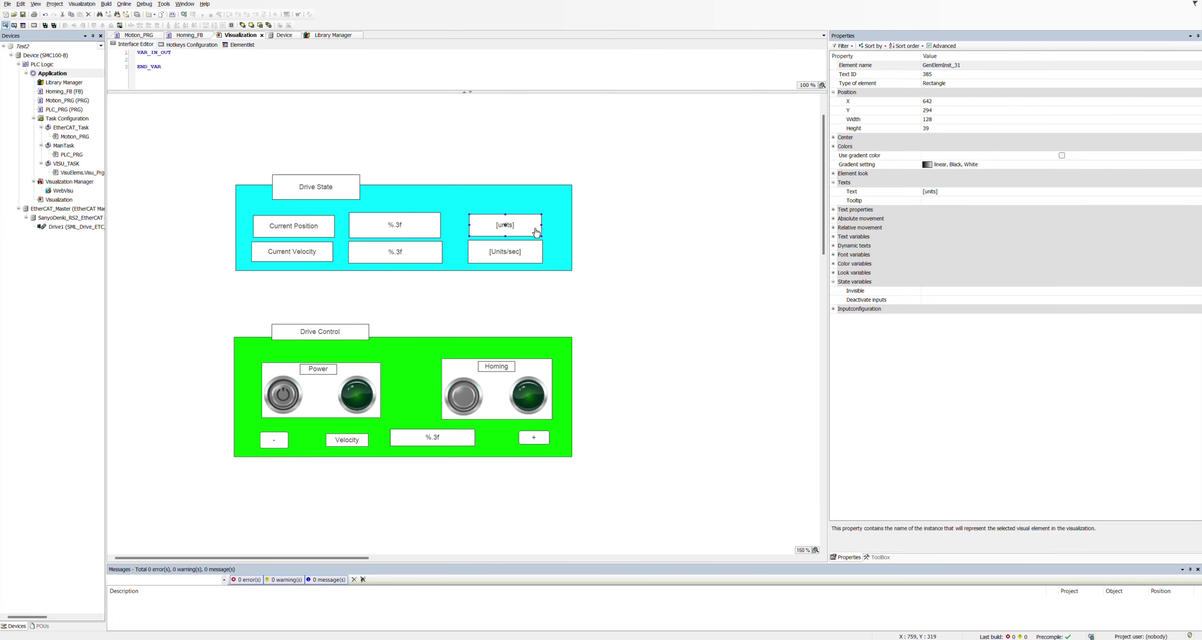
click(531, 258)
click(631, 265)
click(698, 198)
Examine the text variables assigned to the current position and current velocity value fields in the Drive State panel
click(415, 224)
click(432, 228)
key(Escape)
click(834, 237)
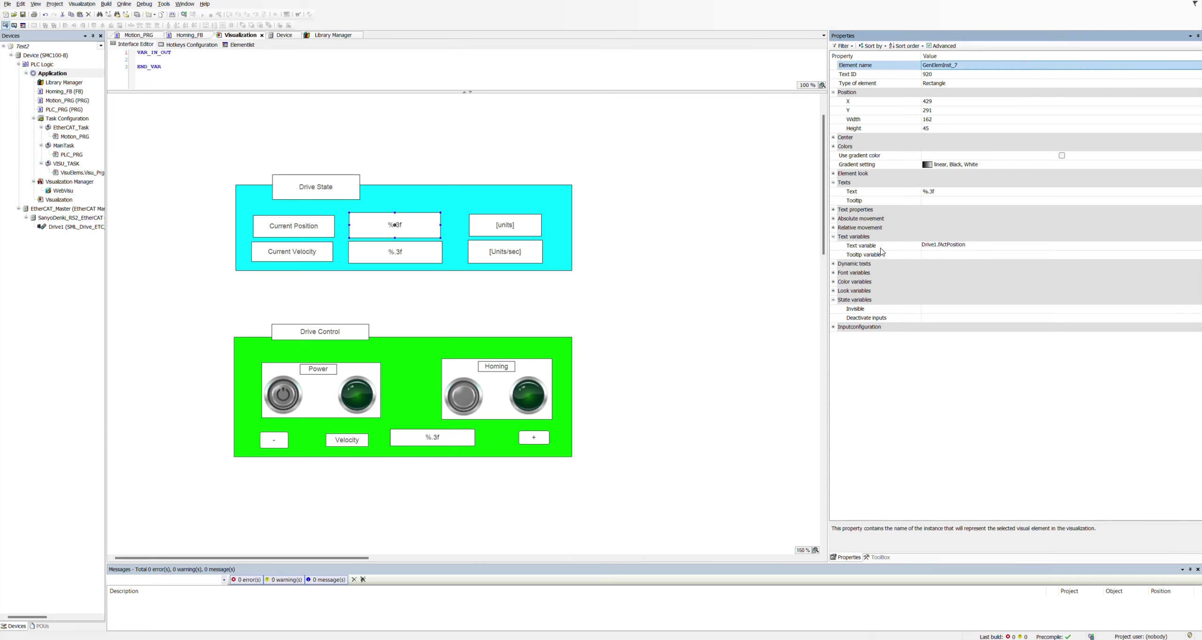
click(974, 248)
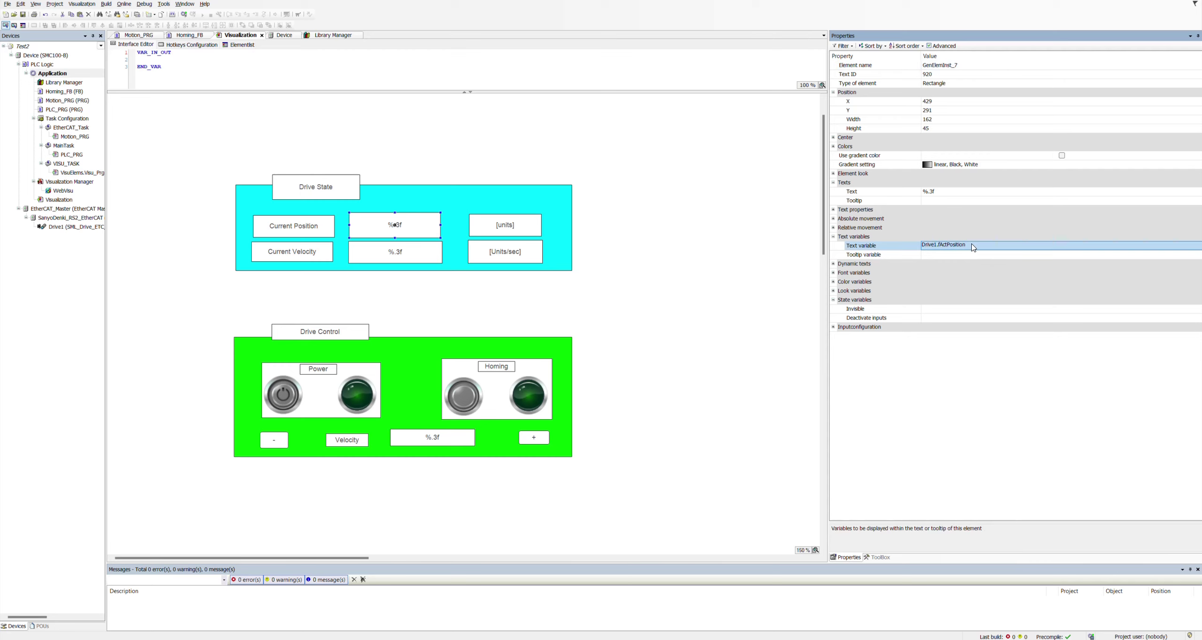
click(974, 246)
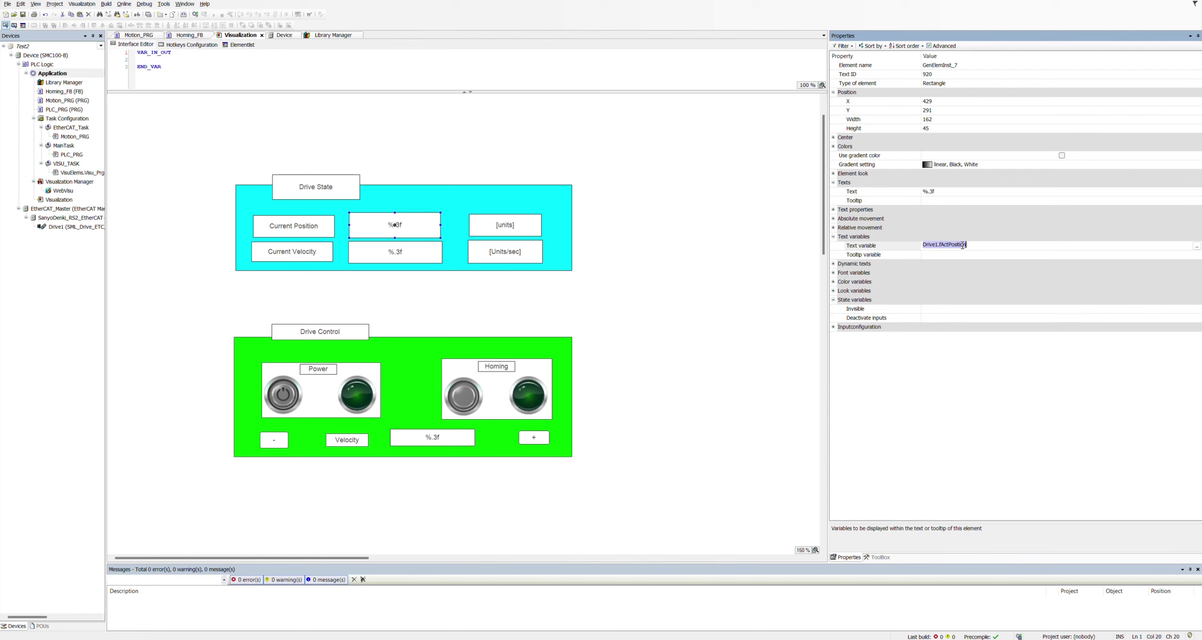
click(743, 273)
double_click(429, 251)
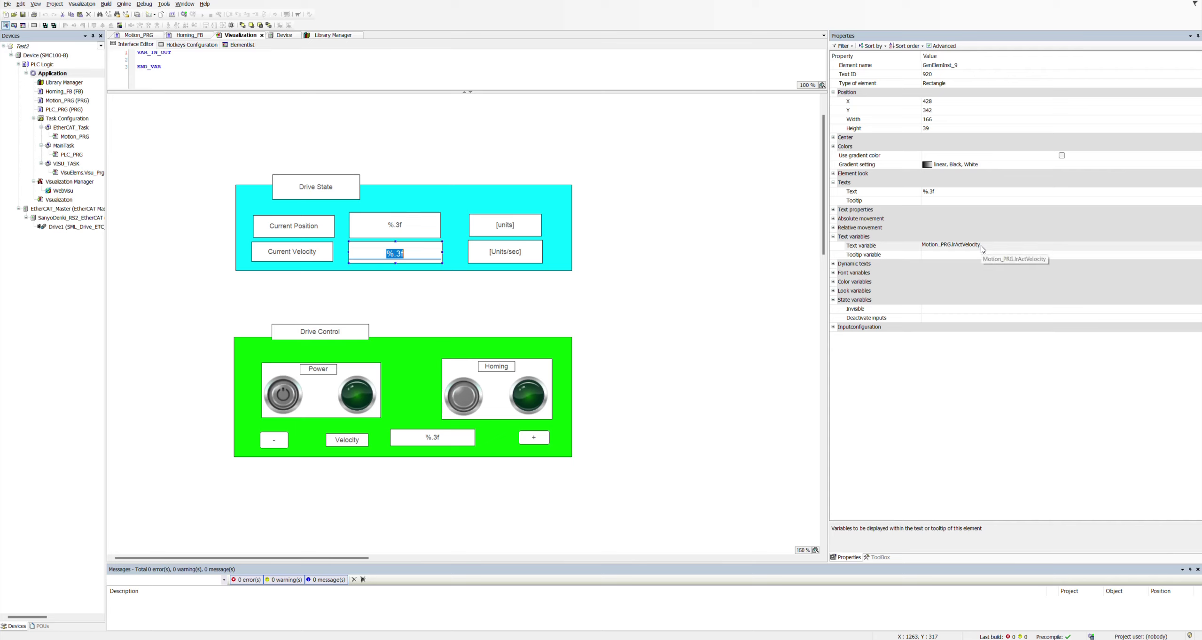
click(705, 280)
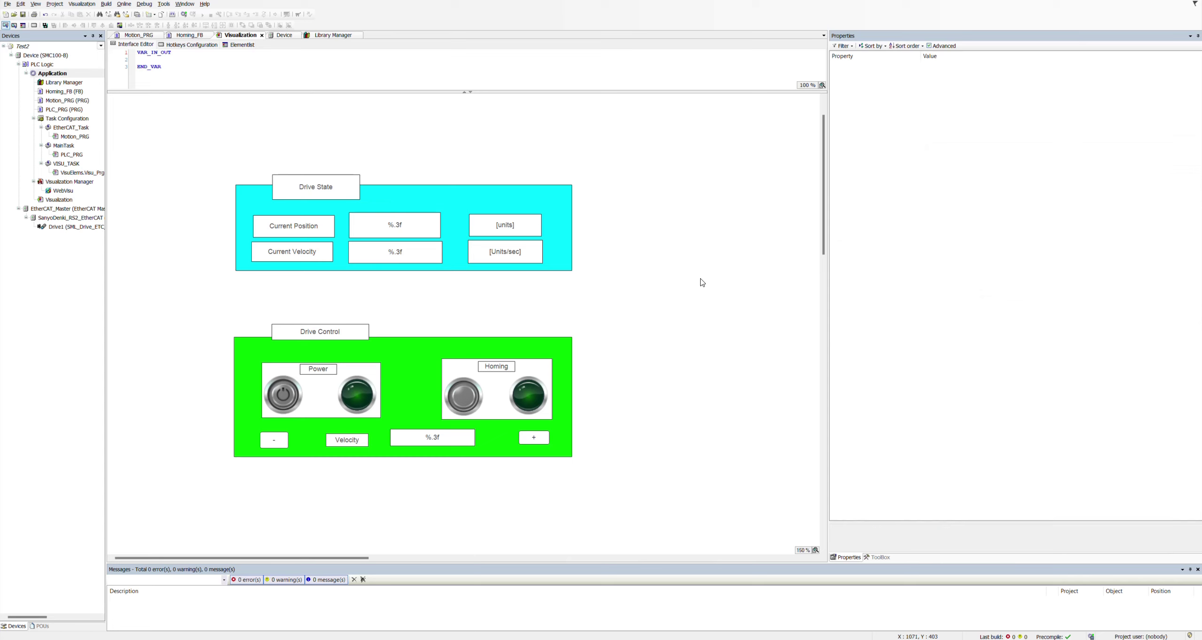
Inspect the Drive Control title and the Homing and Velocity labels in the green panel
click(353, 329)
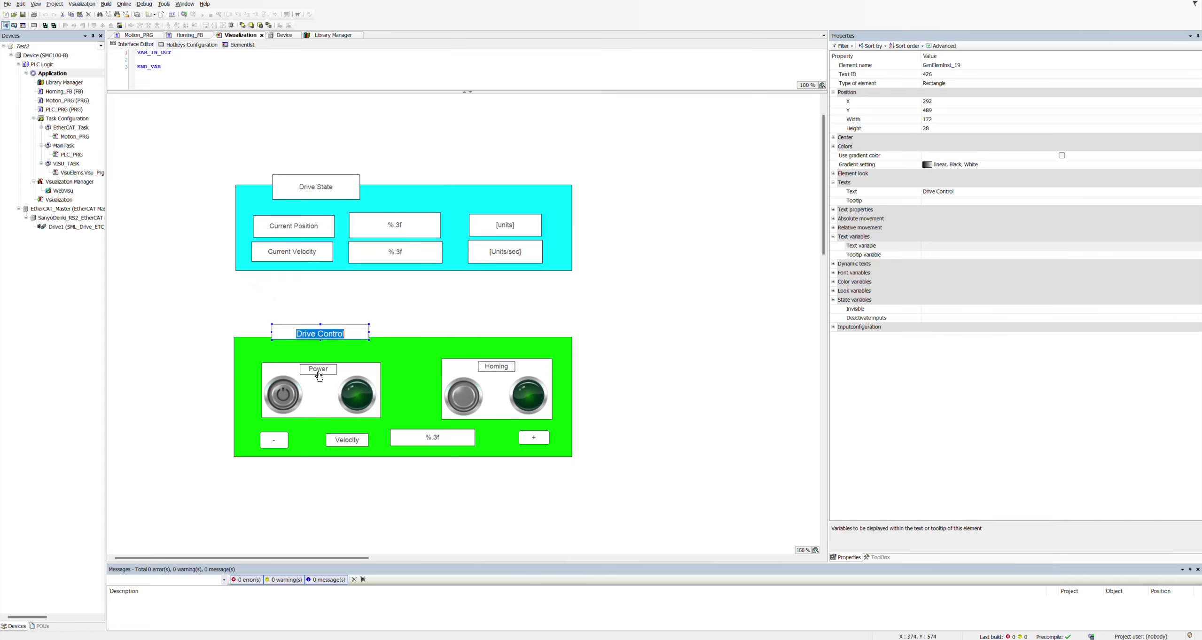
click(506, 367)
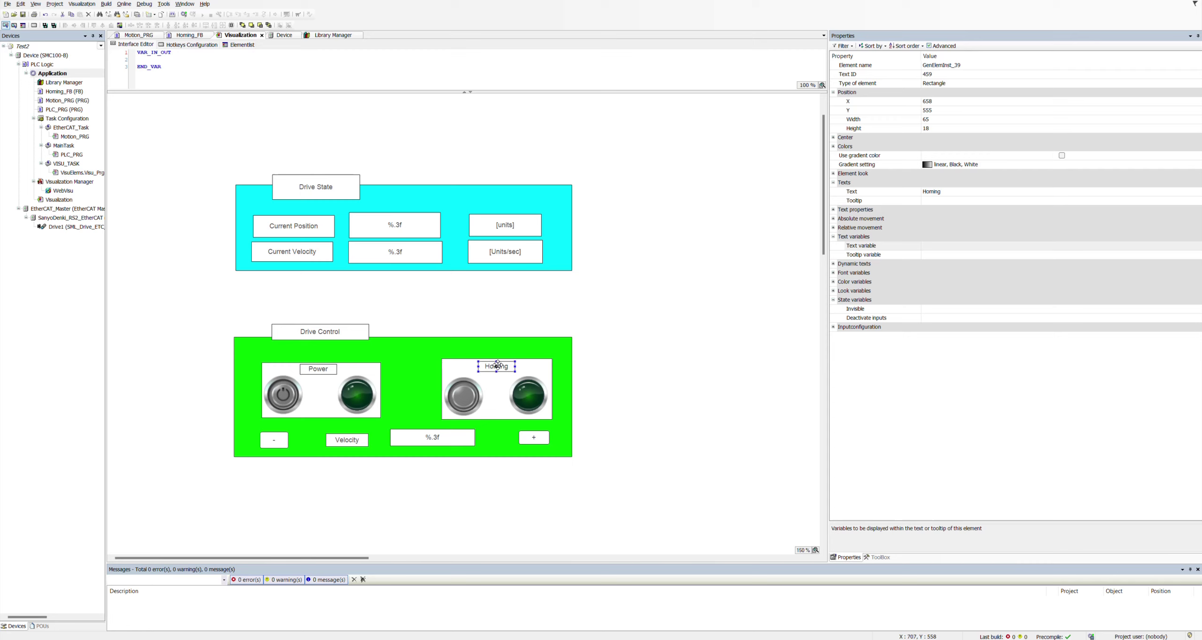
click(357, 440)
click(705, 283)
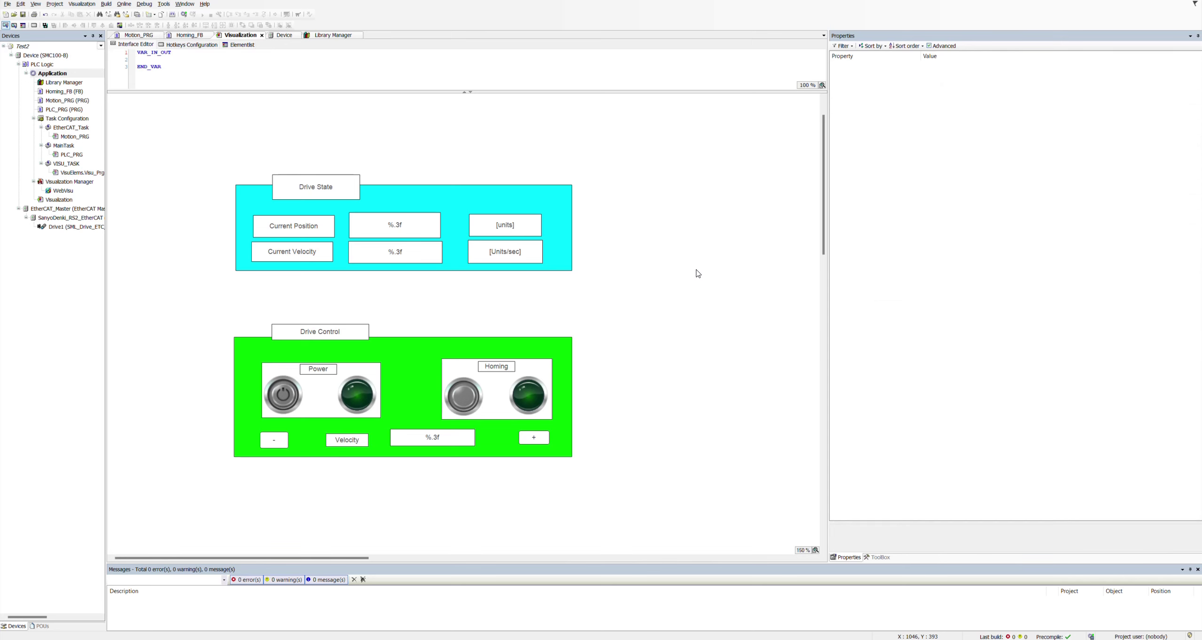
Check the variables assigned to the Power switch and its lamp, and view the lamp's available image colours
click(287, 396)
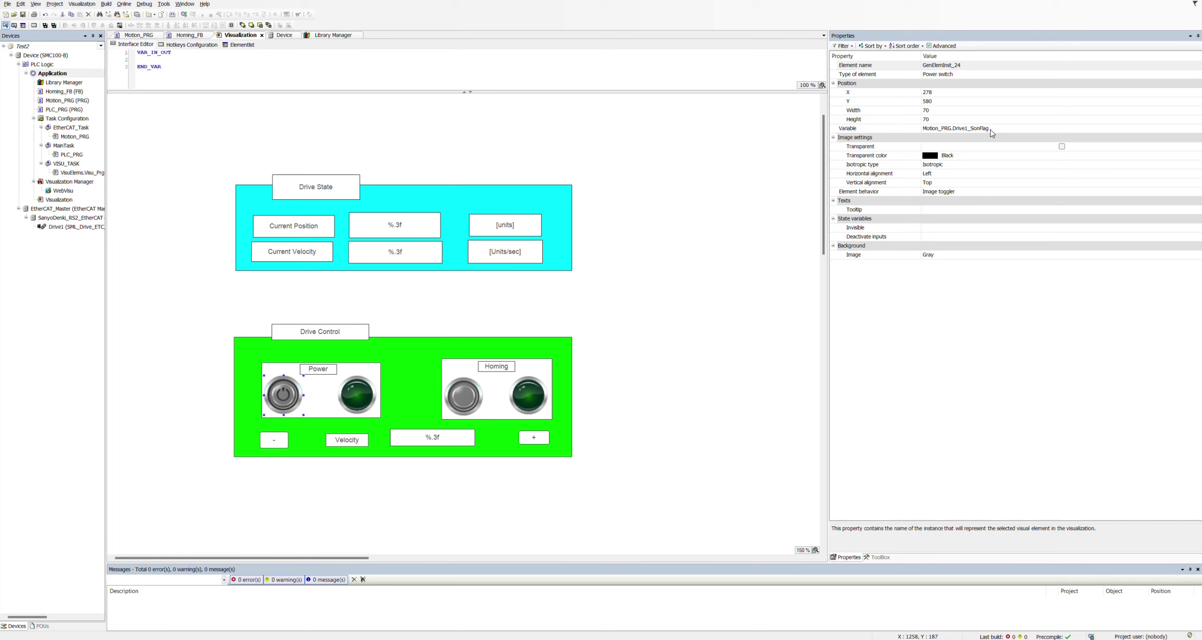
click(372, 396)
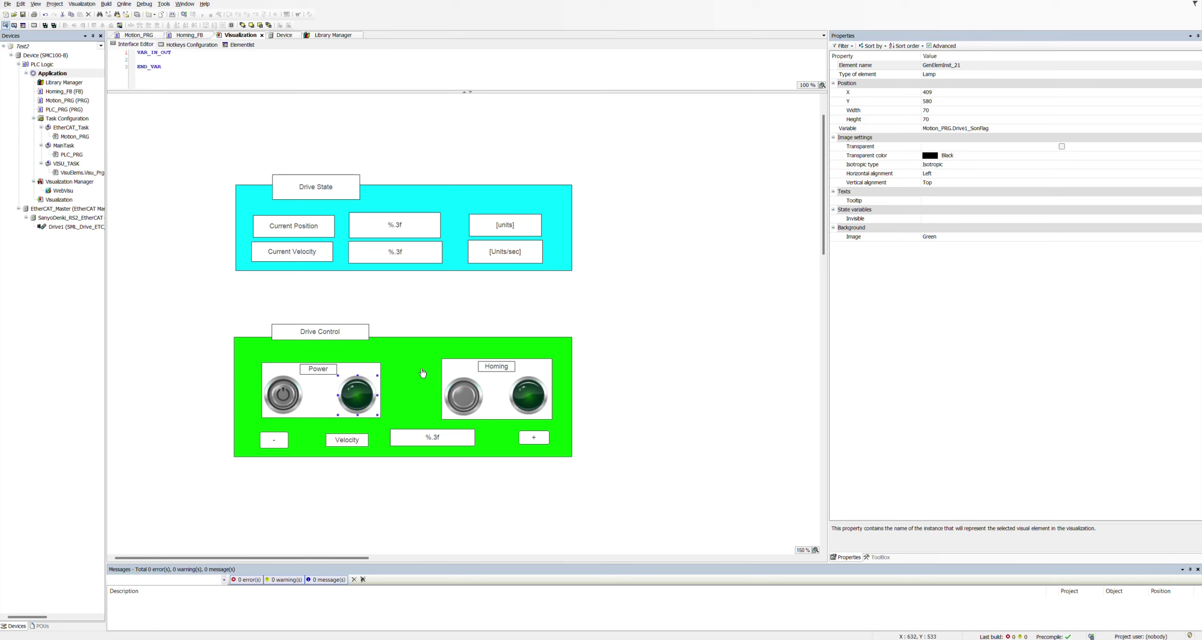
click(945, 238)
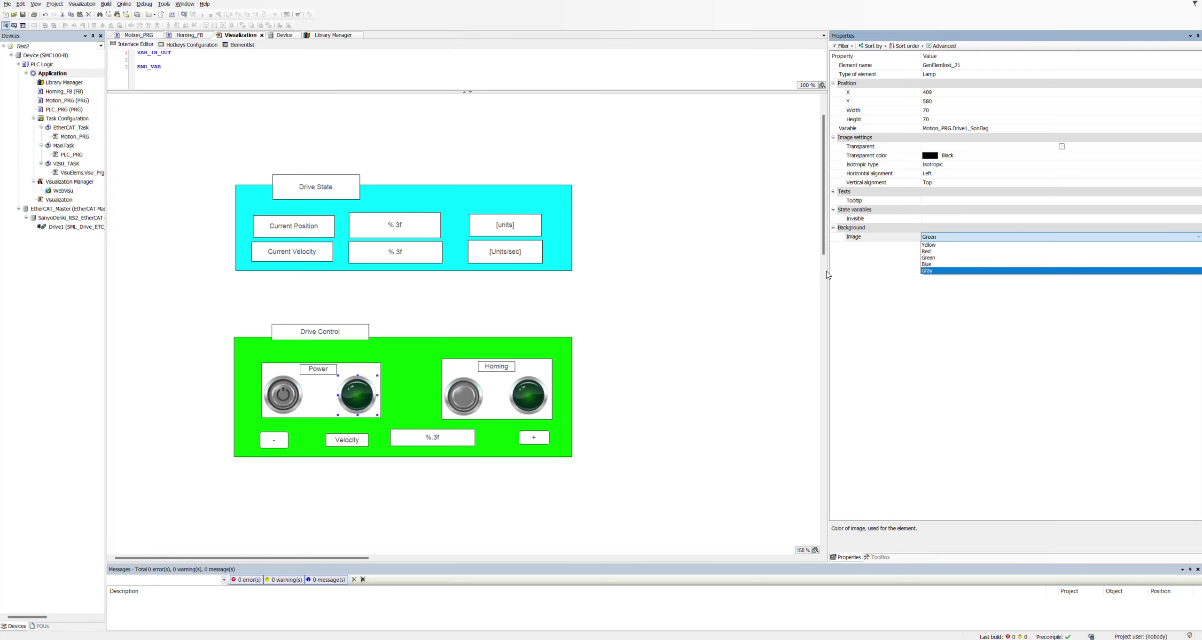
click(780, 257)
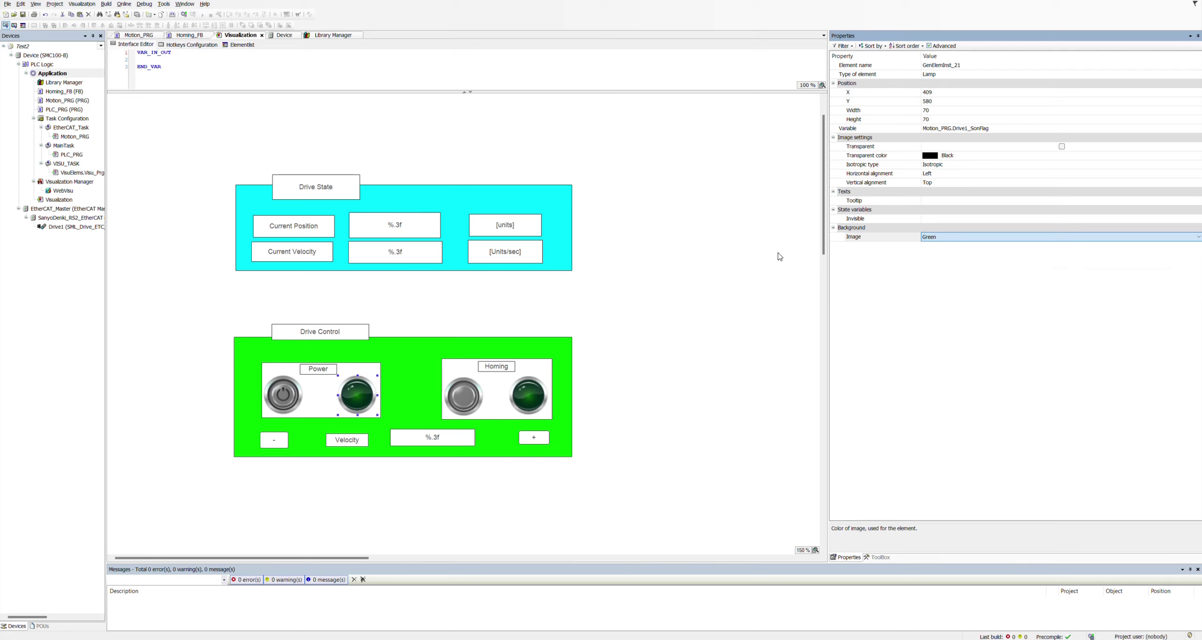
Check the variables assigned to the Homing push switch and its lamp
click(468, 399)
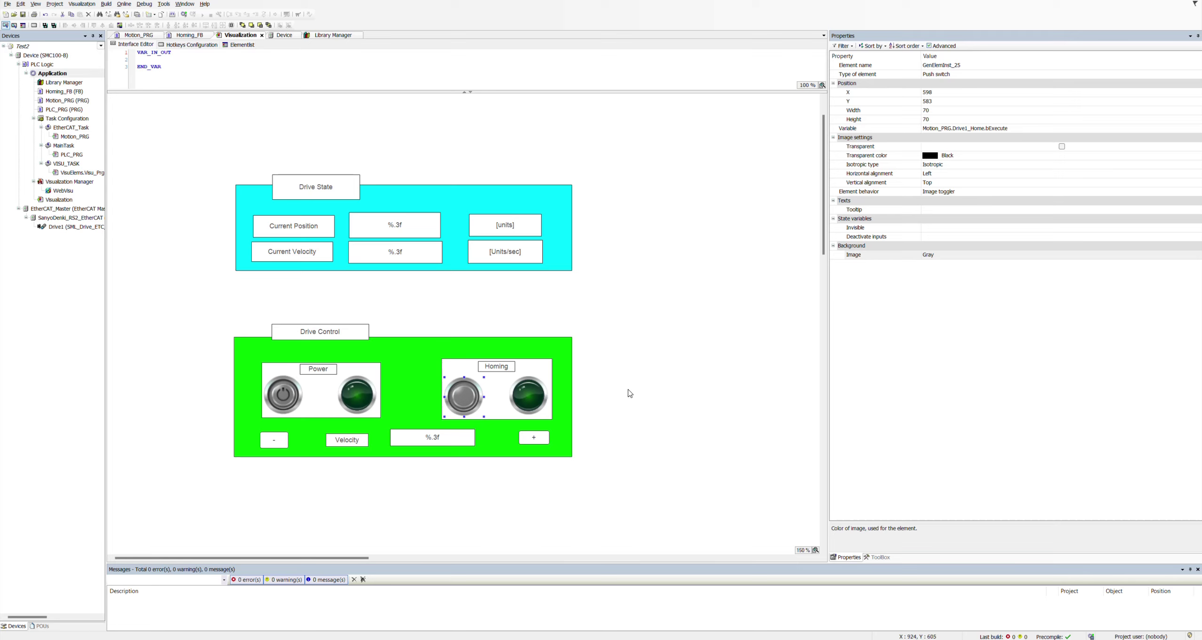
click(536, 399)
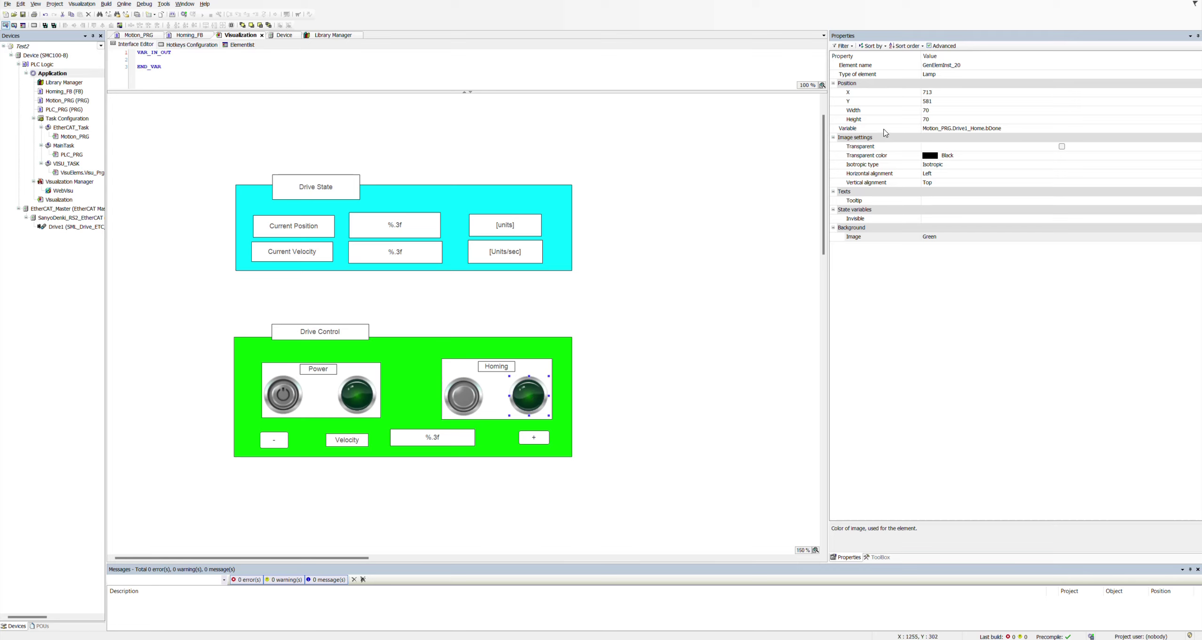
click(1015, 130)
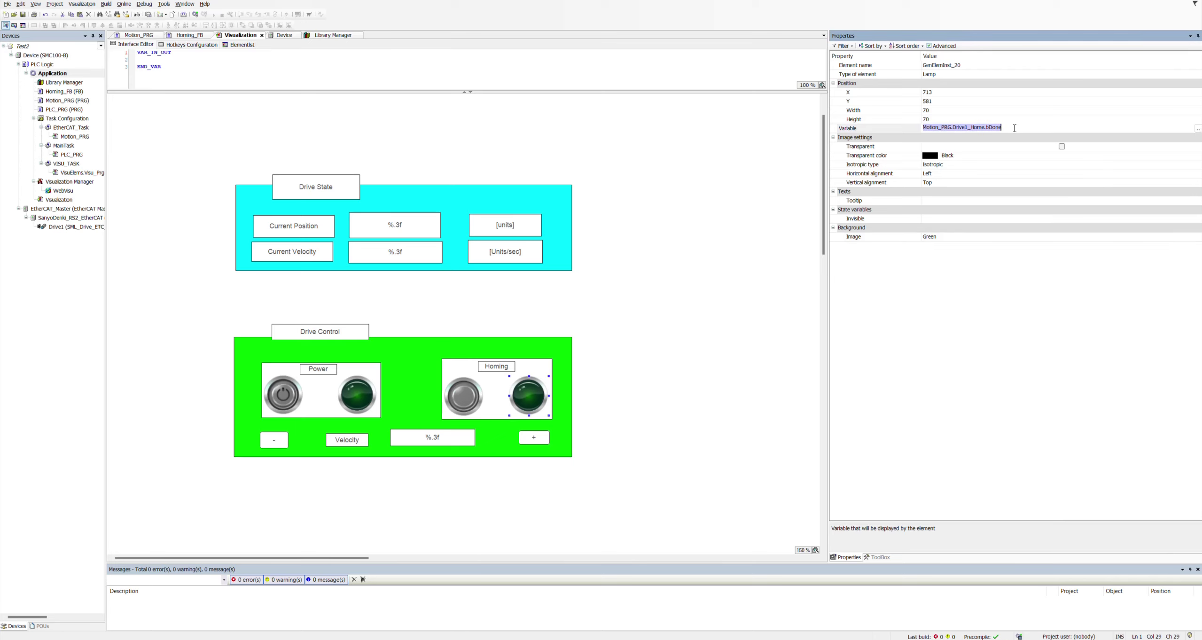
click(769, 184)
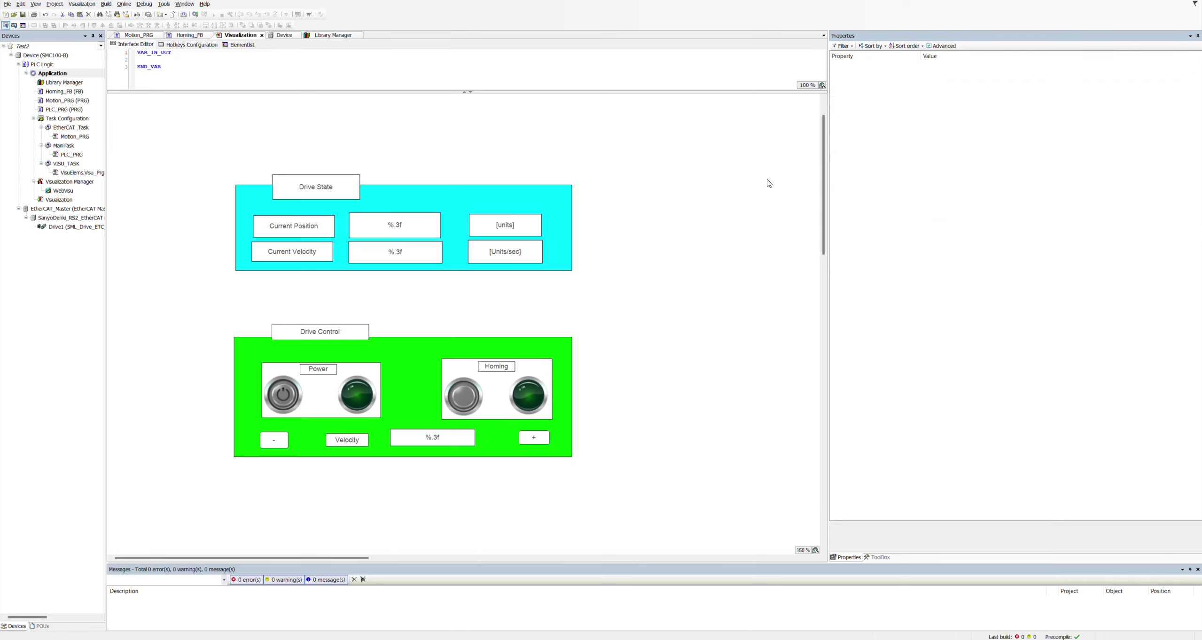
Examine the Tap variables in the input configuration of the minus and plus velocity buttons
double_click(282, 442)
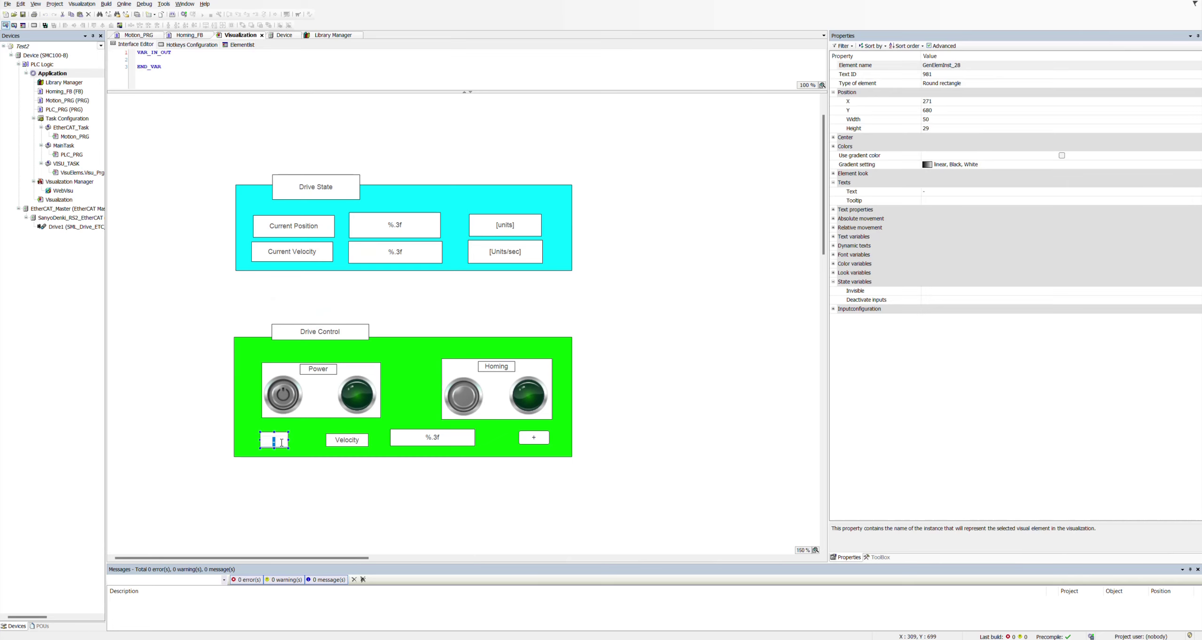
double_click(543, 438)
click(613, 438)
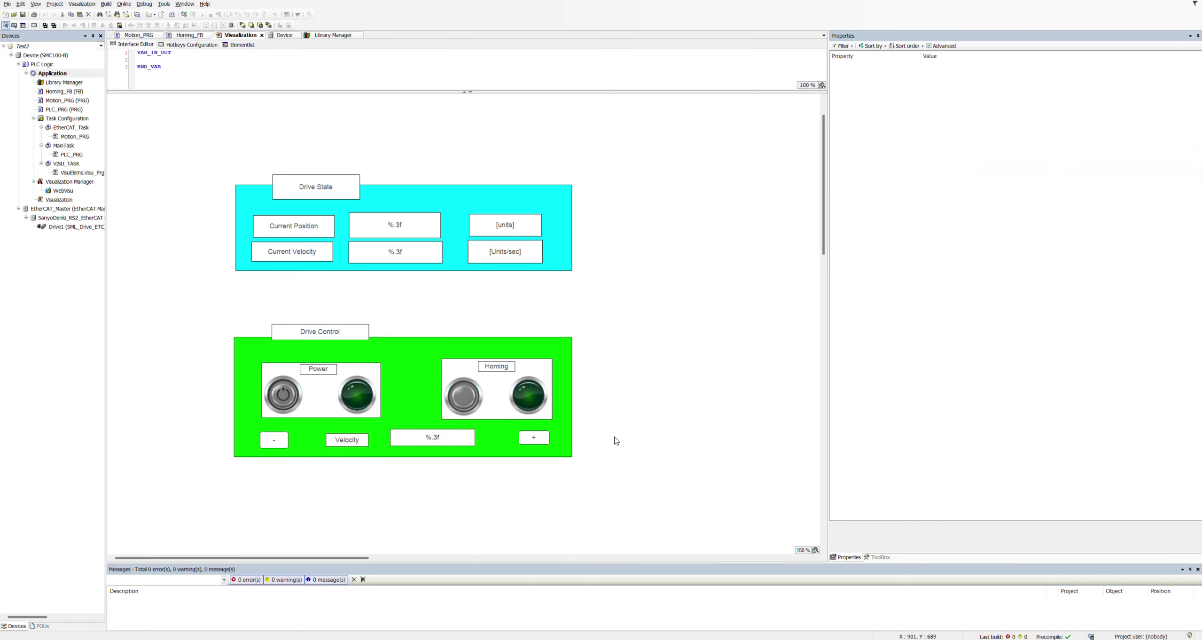
click(286, 449)
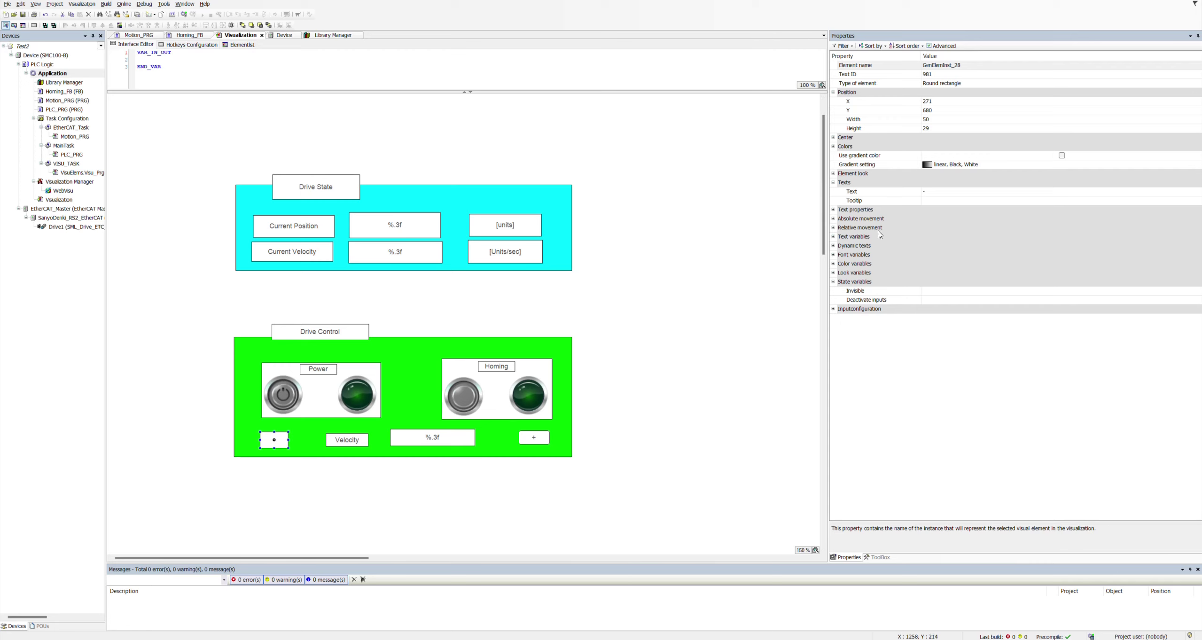
click(833, 236)
click(835, 327)
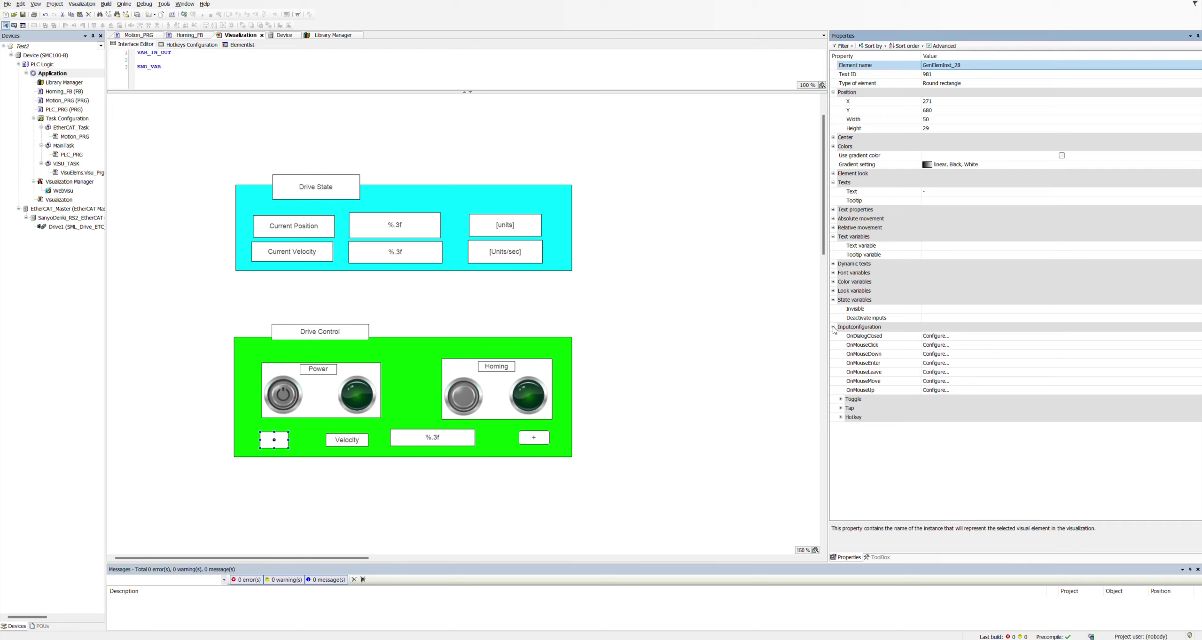
click(841, 409)
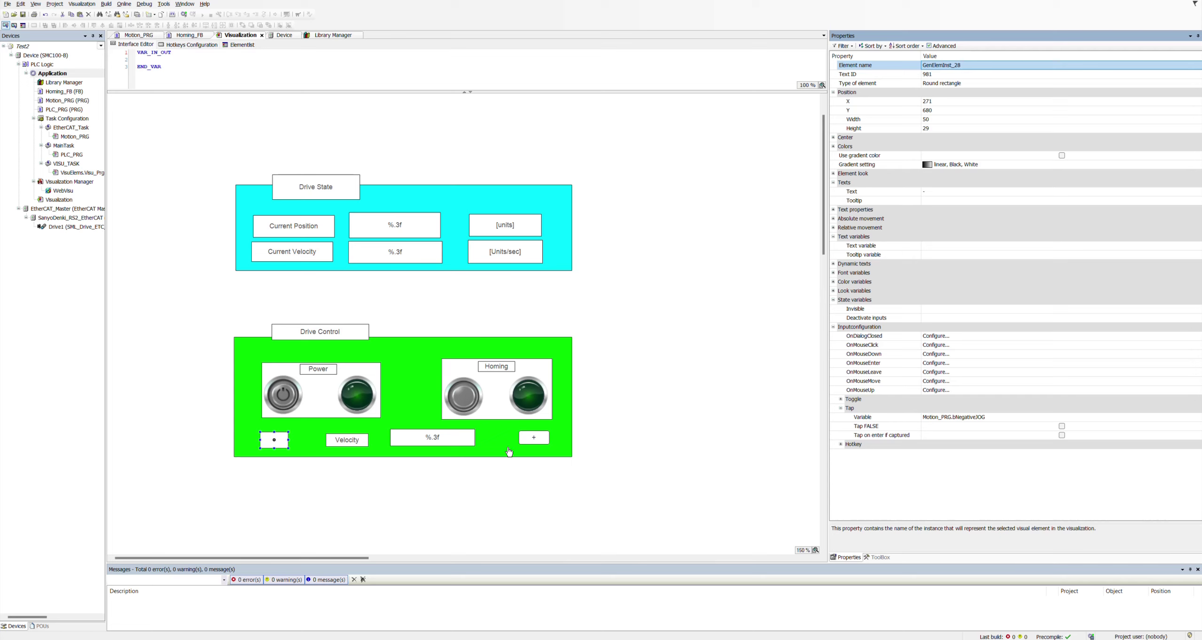
click(537, 439)
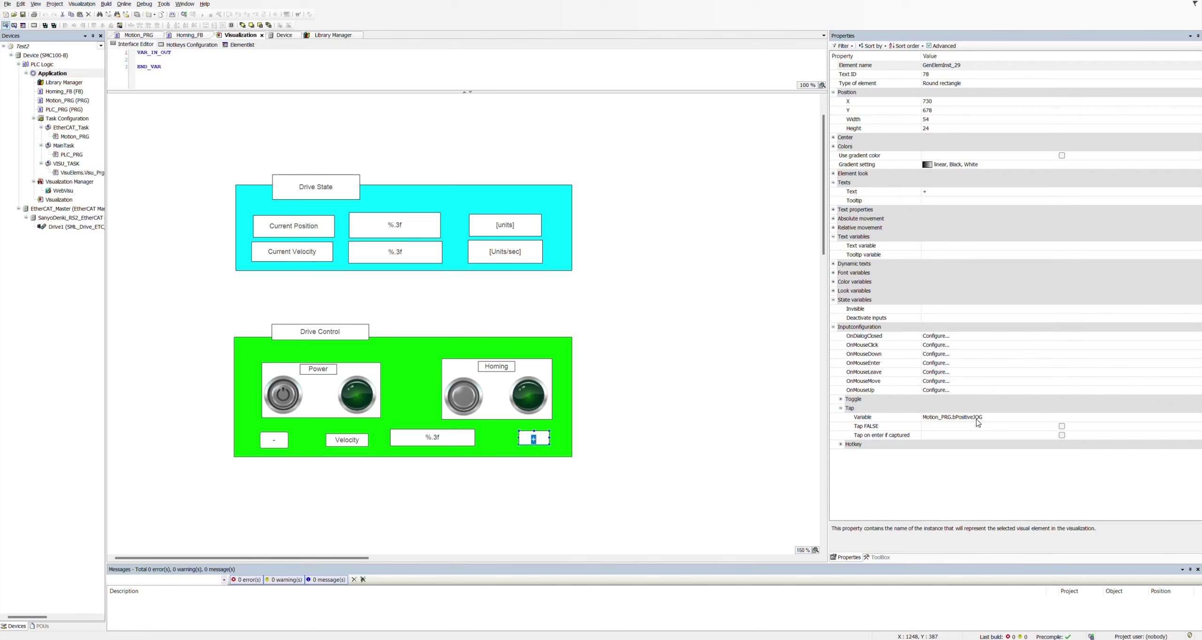
Add a Write a Variable action to the OnMouseDown event of the Drive Control velocity value field
double_click(454, 440)
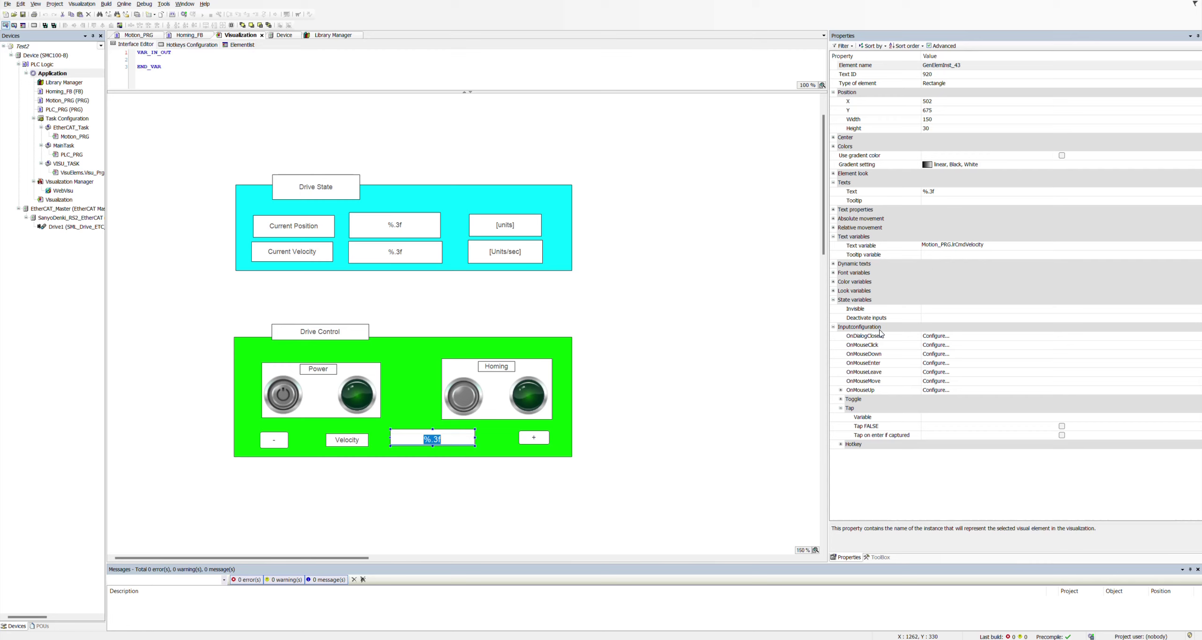
click(893, 357)
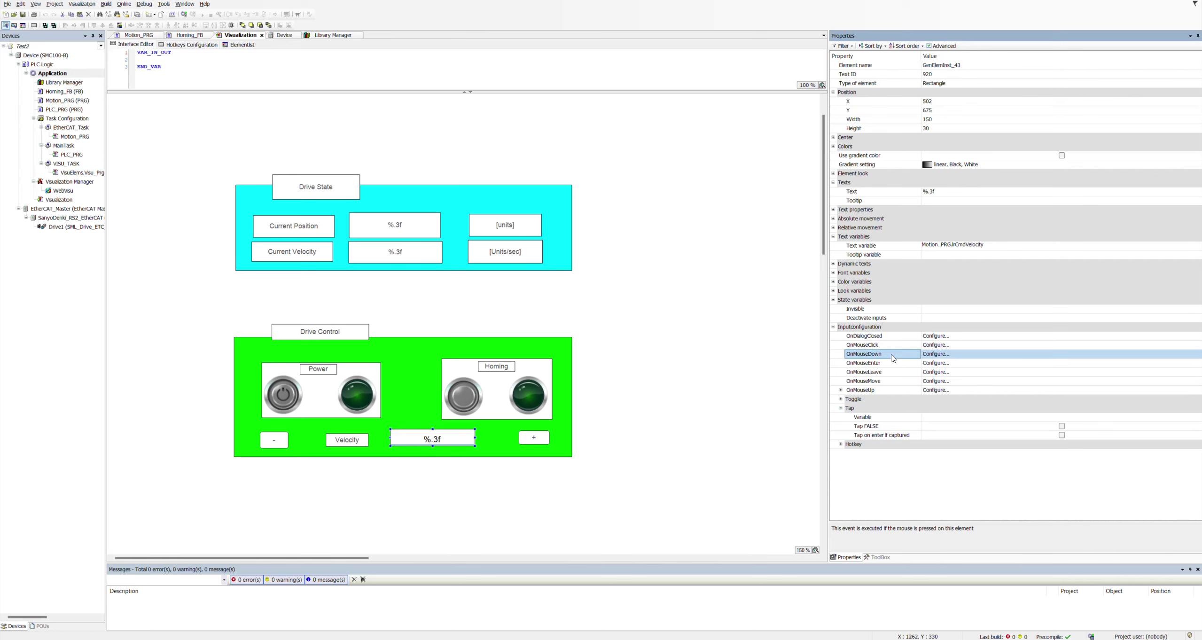
click(936, 354)
drag(626, 370, 558, 156)
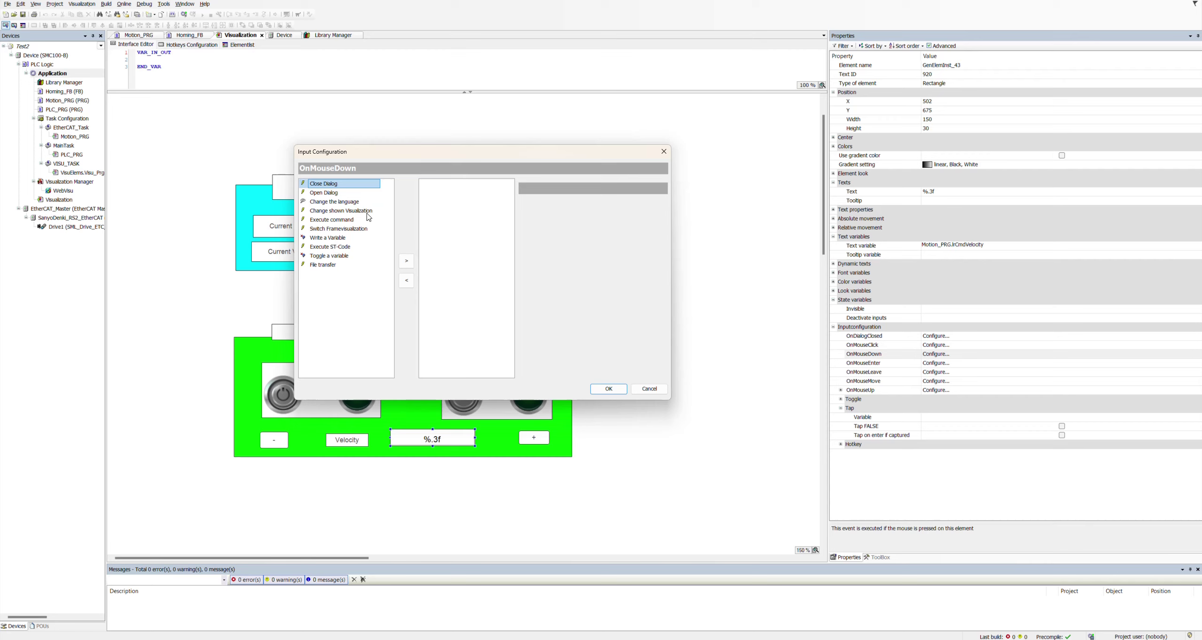
click(343, 241)
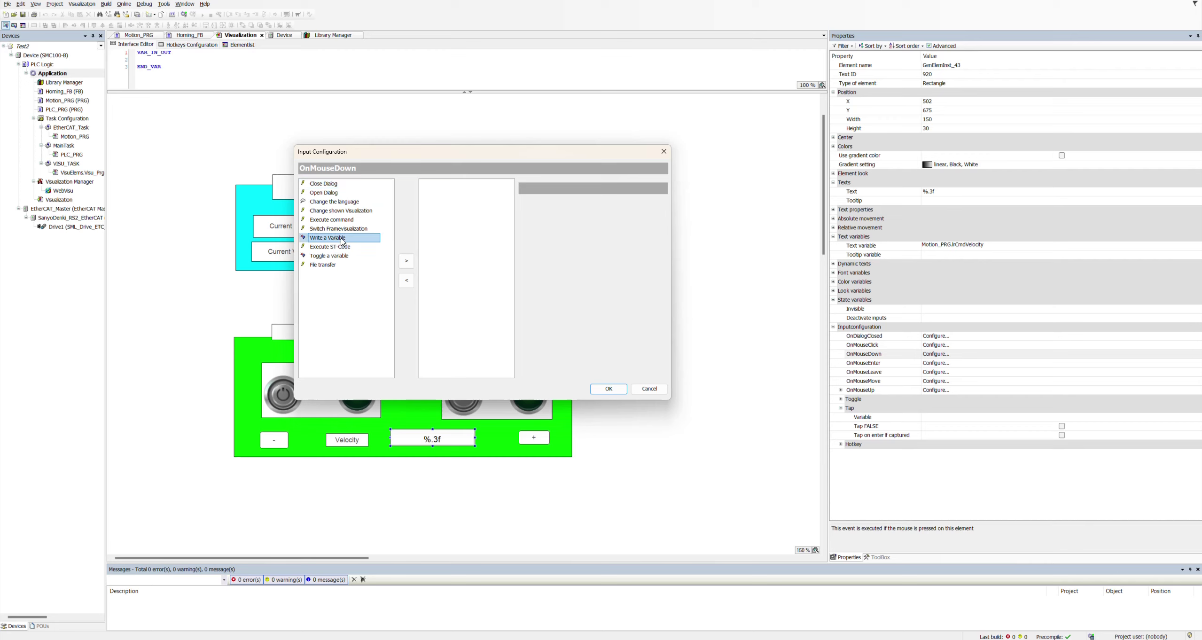
click(406, 261)
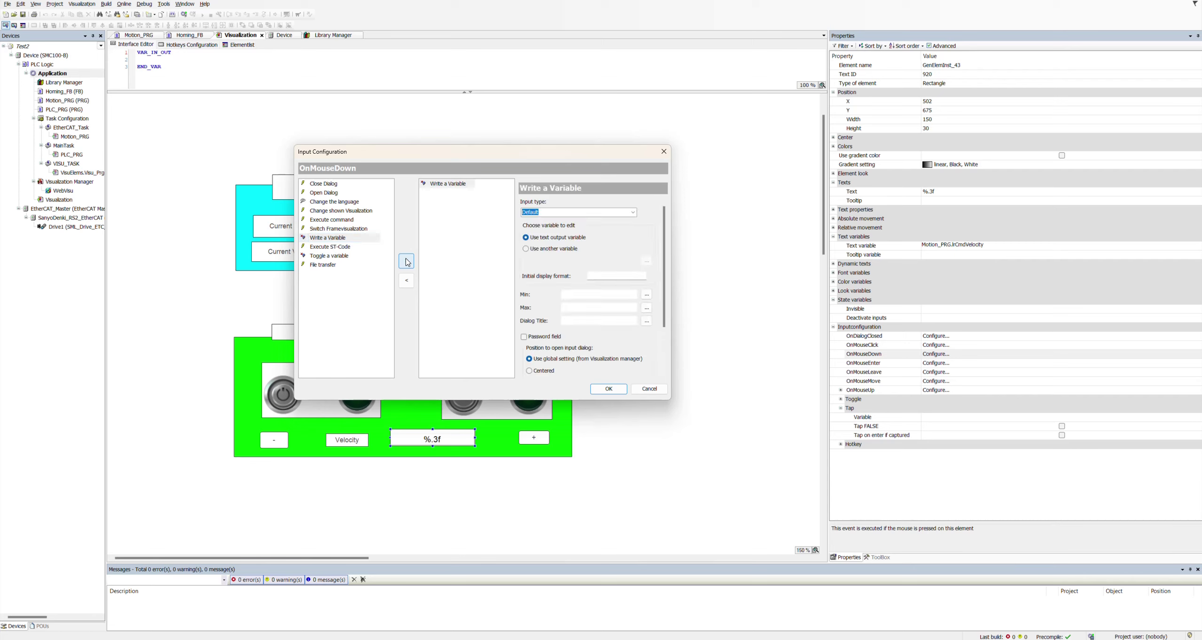
Set the Write a Variable action's input type to VisuDialogs.Numpad with a minimum of 0 and a maximum of 30
click(634, 216)
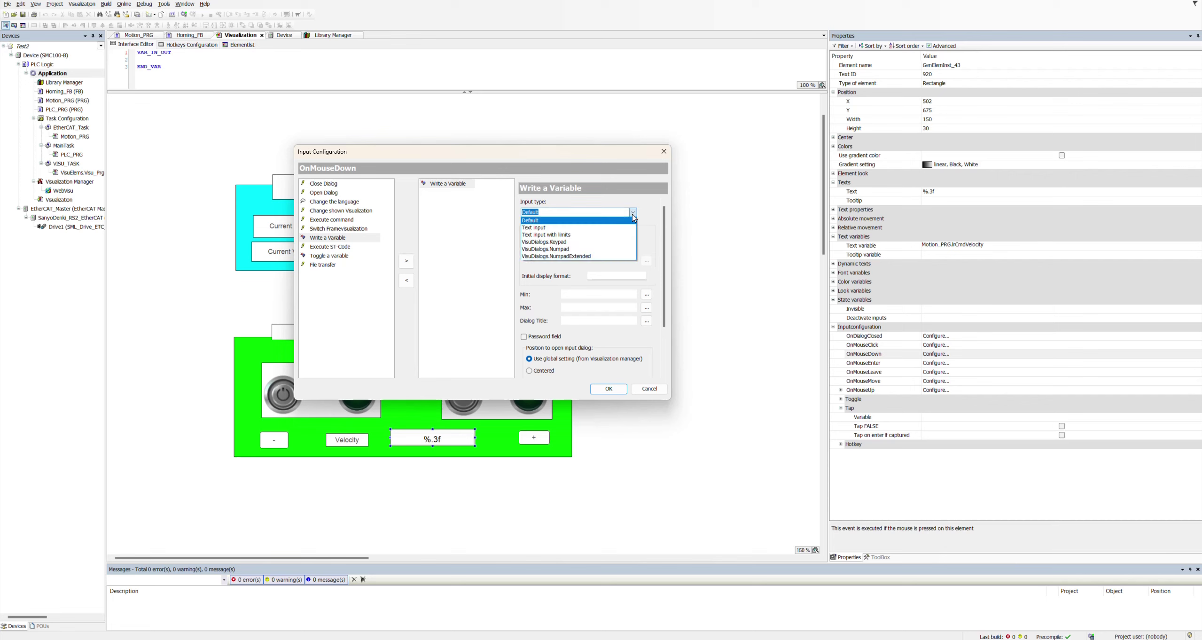
click(627, 253)
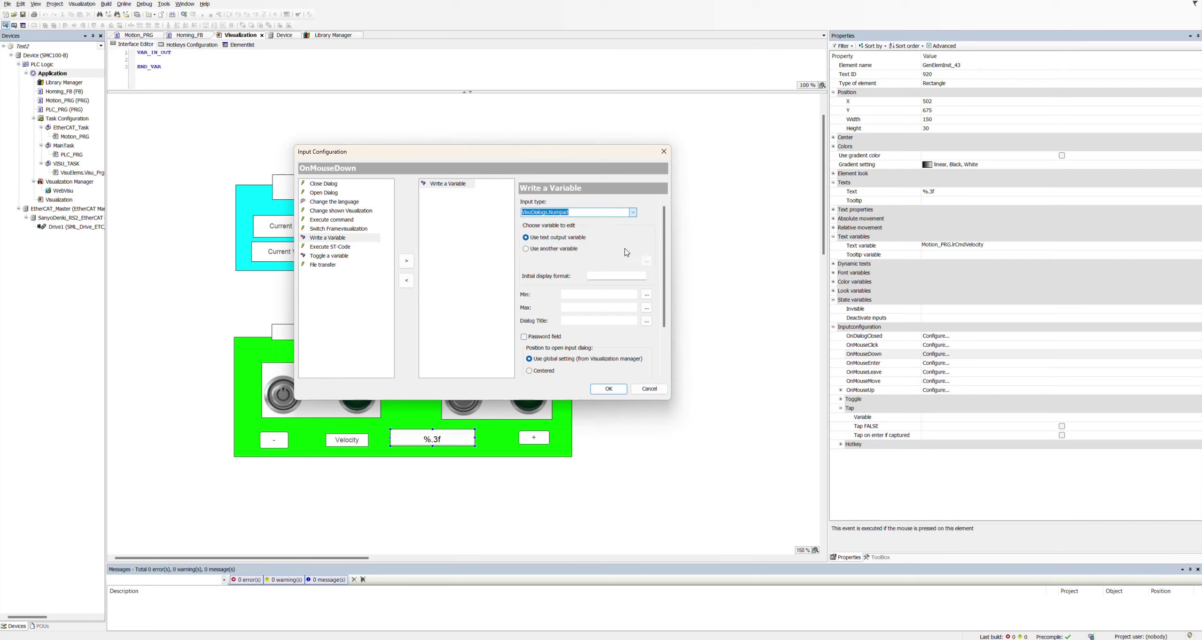
click(613, 297)
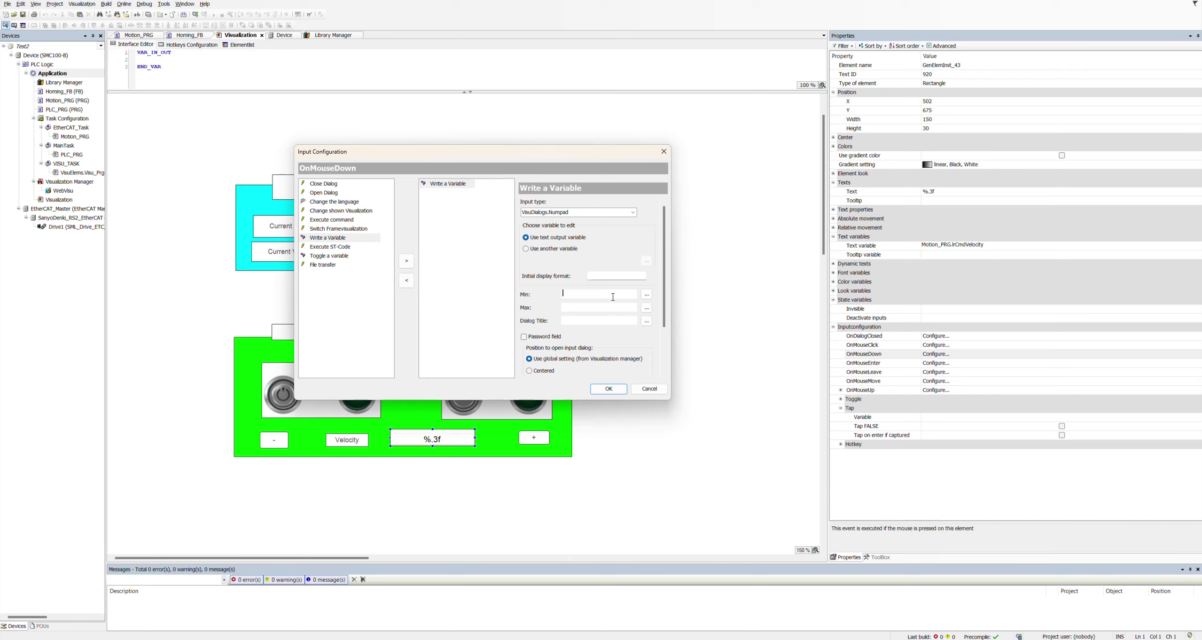
click(615, 304)
click(612, 391)
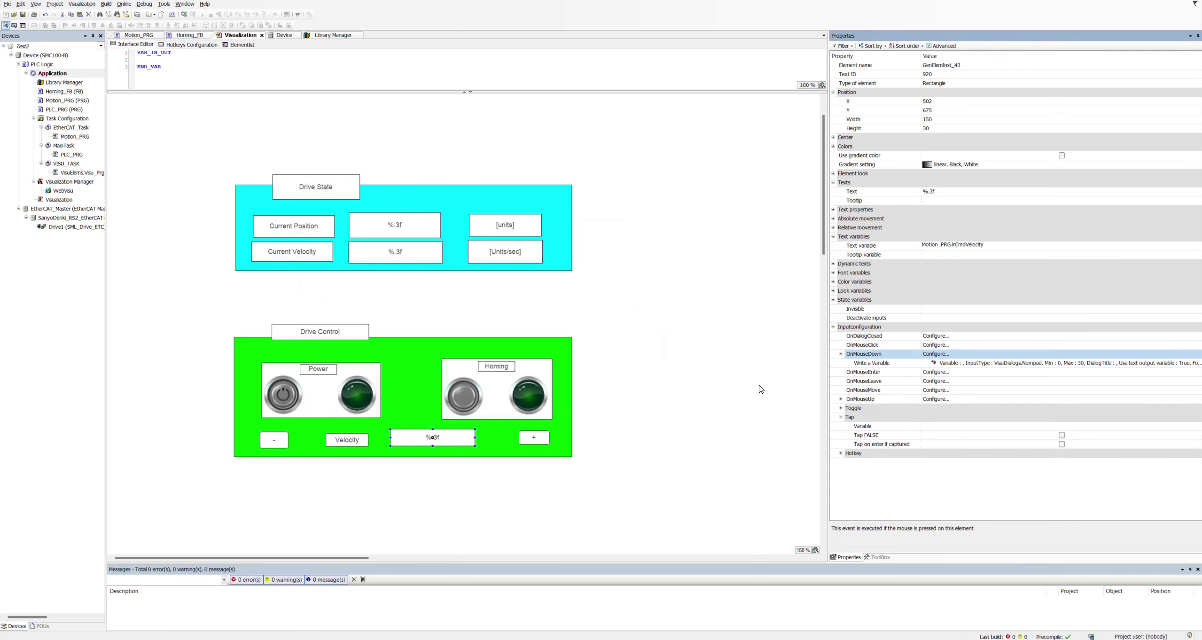